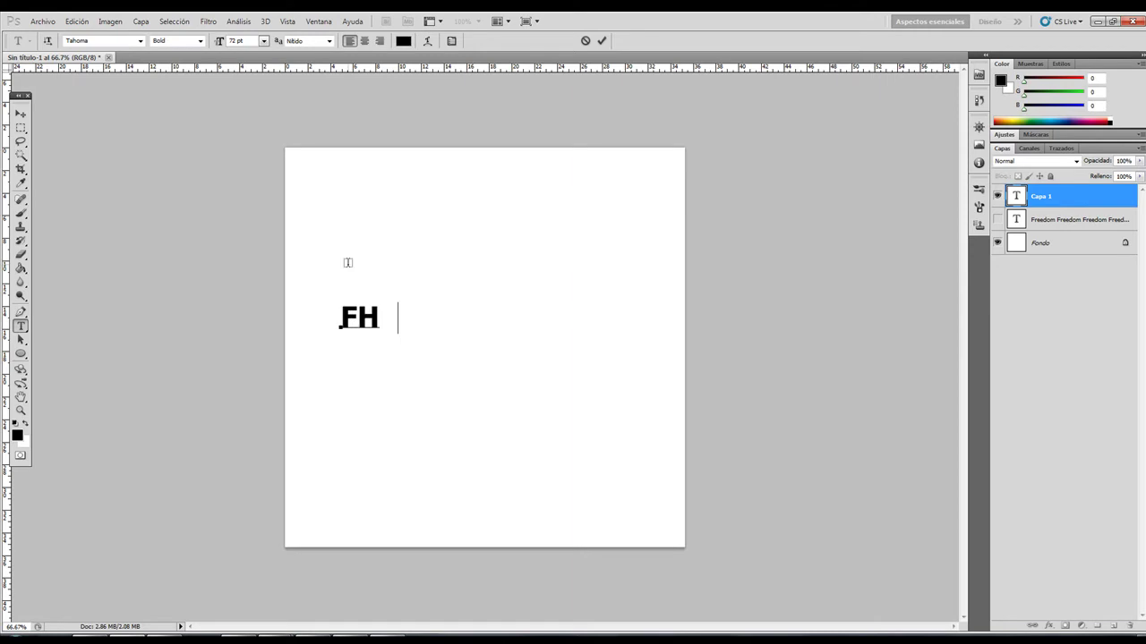
- Scale the FHS text to about 689% so it nearly spans the canvas width, and center it vertically on the canvas
click(20, 116)
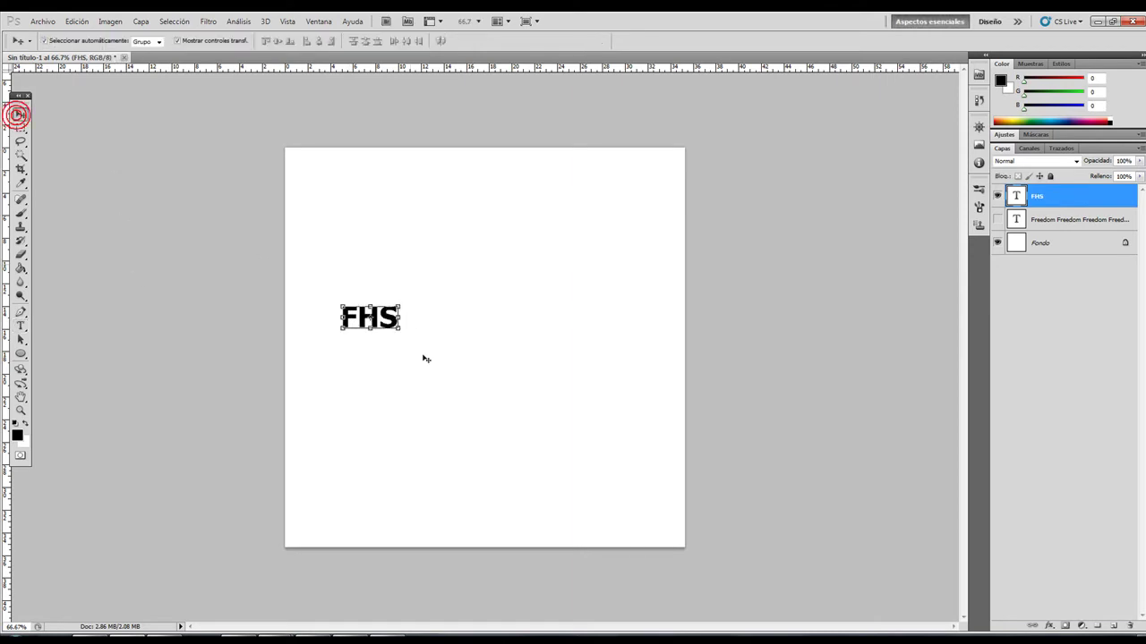
key(ctrl+t)
drag(399, 327, 668, 546)
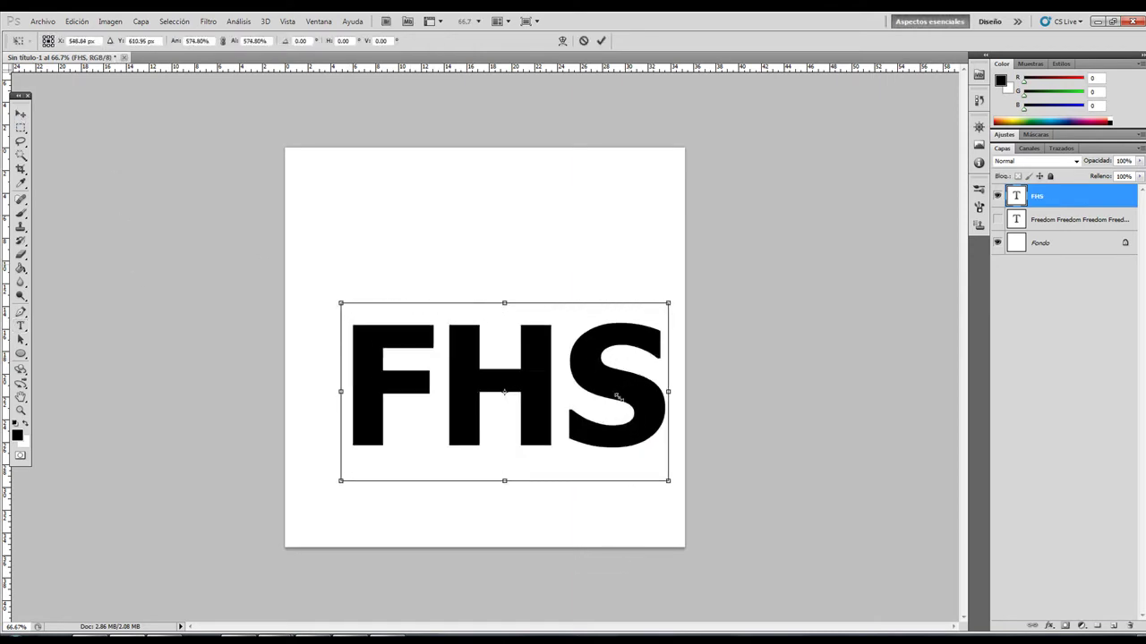
drag(624, 420, 568, 366)
mouse_move(528, 283)
mouse_down()
mouse_move(584, 223)
mouse_move(502, 223)
mouse_move(520, 217)
mouse_move(536, 265)
mouse_up()
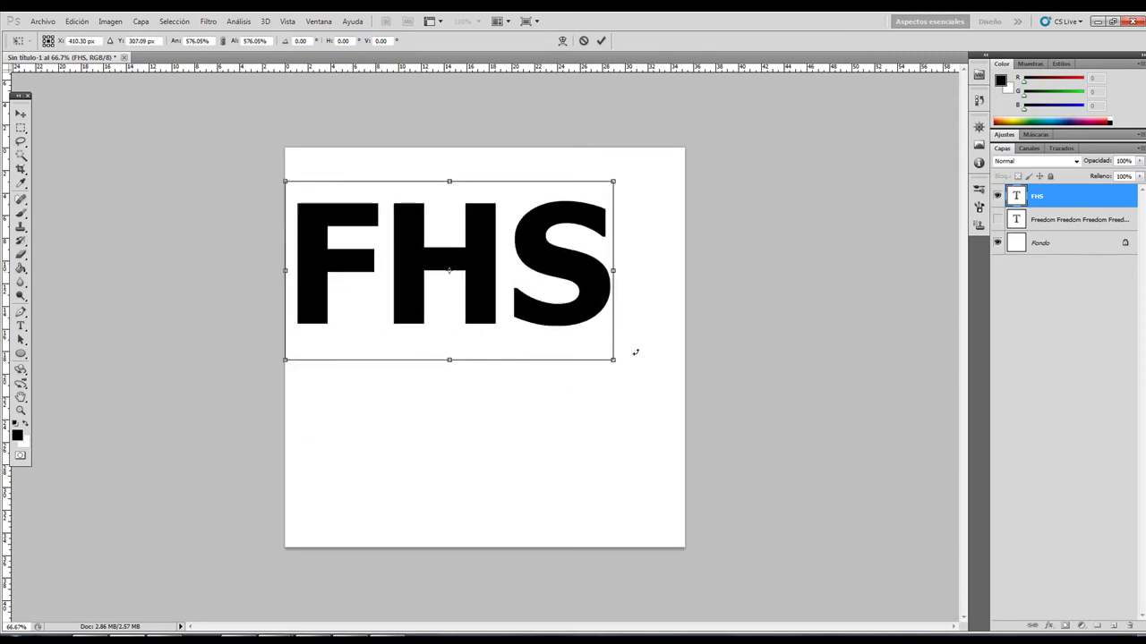
drag(615, 361, 661, 435)
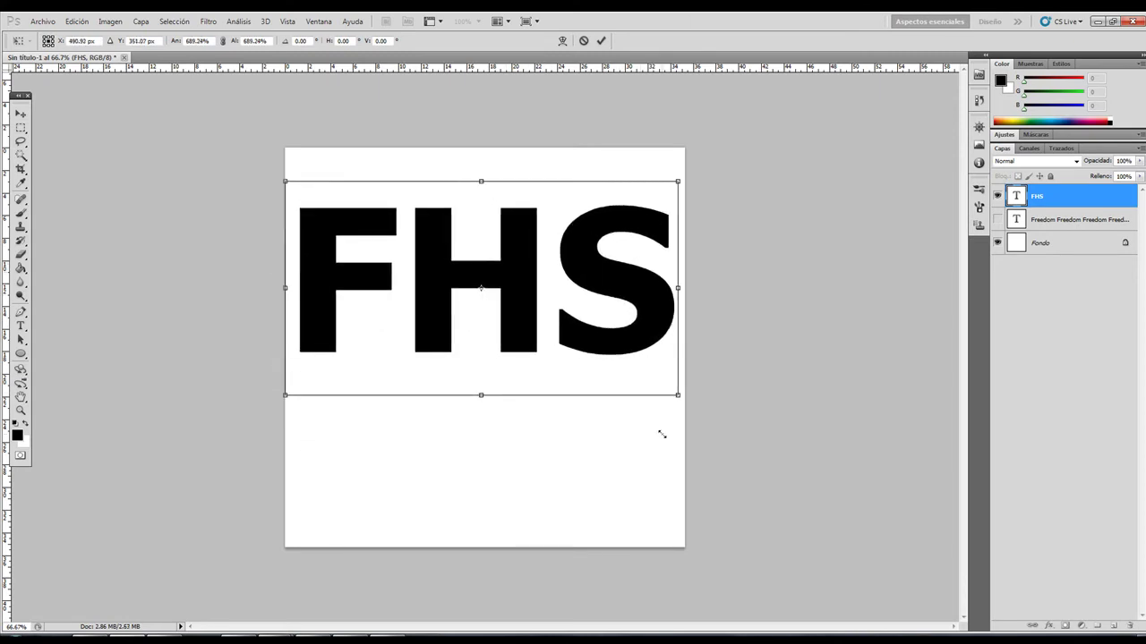
key(Return)
drag(522, 264, 523, 315)
click(739, 171)
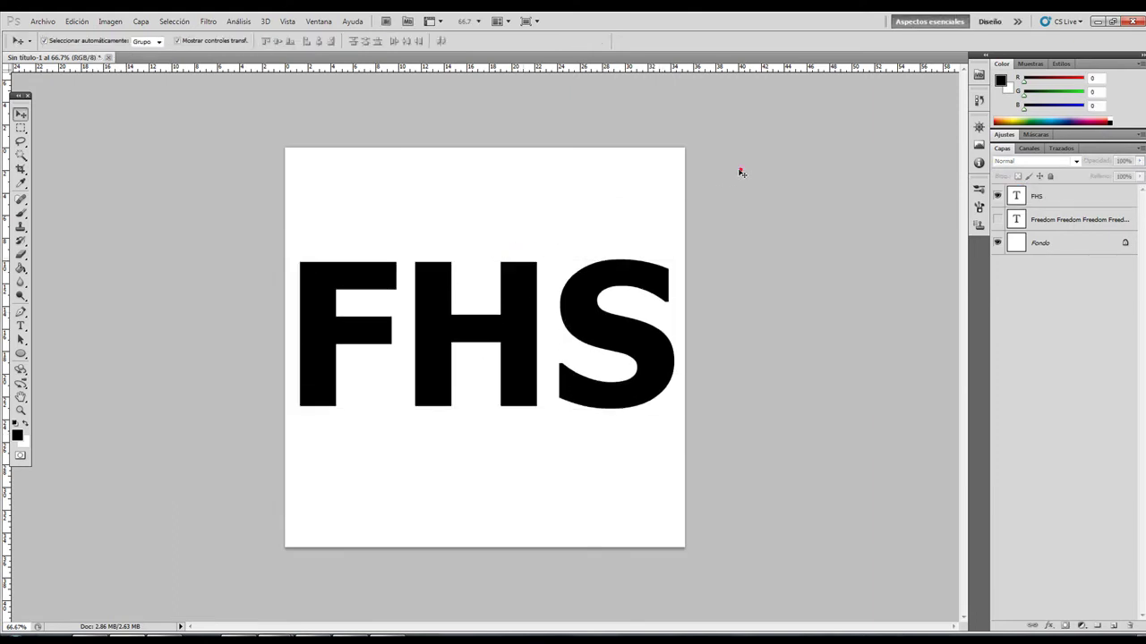
- Change the color of the FHS text to white (ffffff)
click(1074, 193)
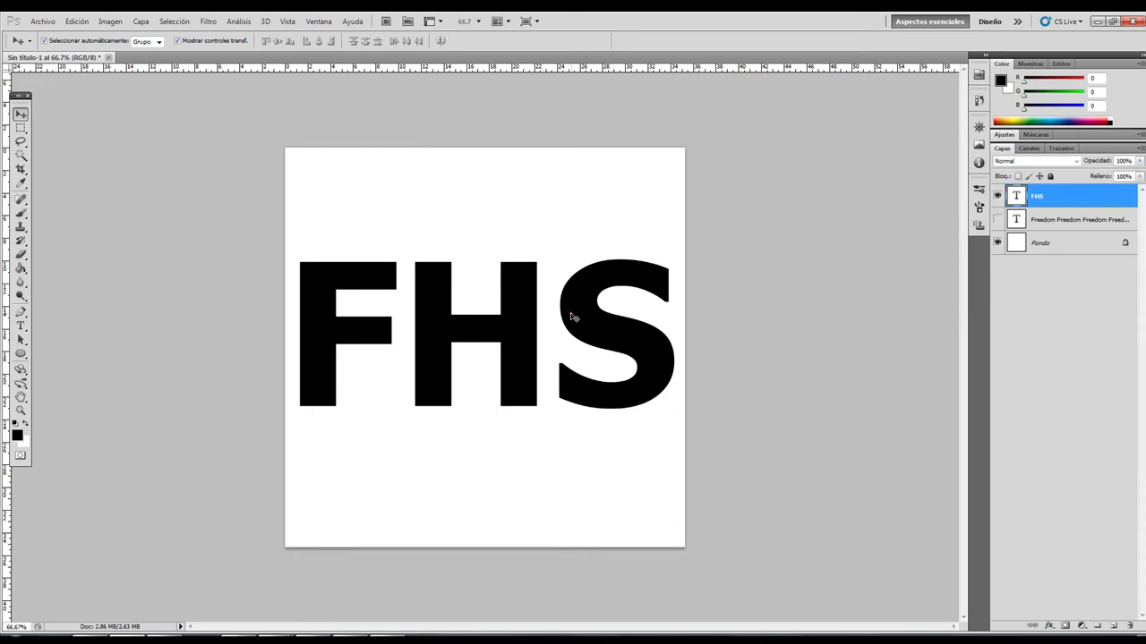
double_click(1015, 199)
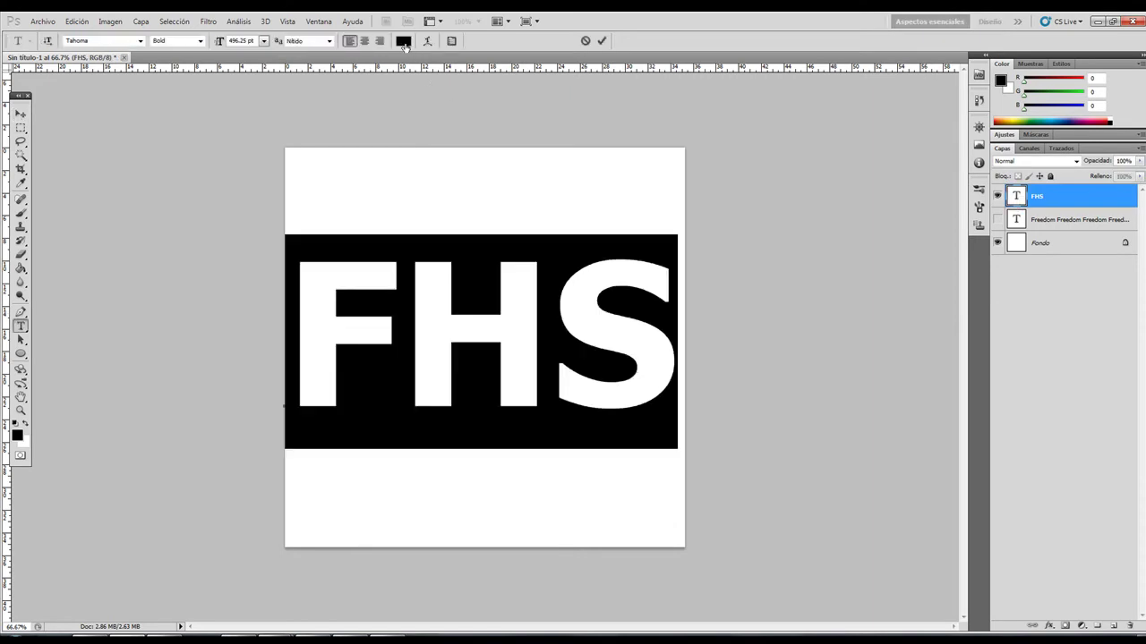
click(404, 42)
click(603, 230)
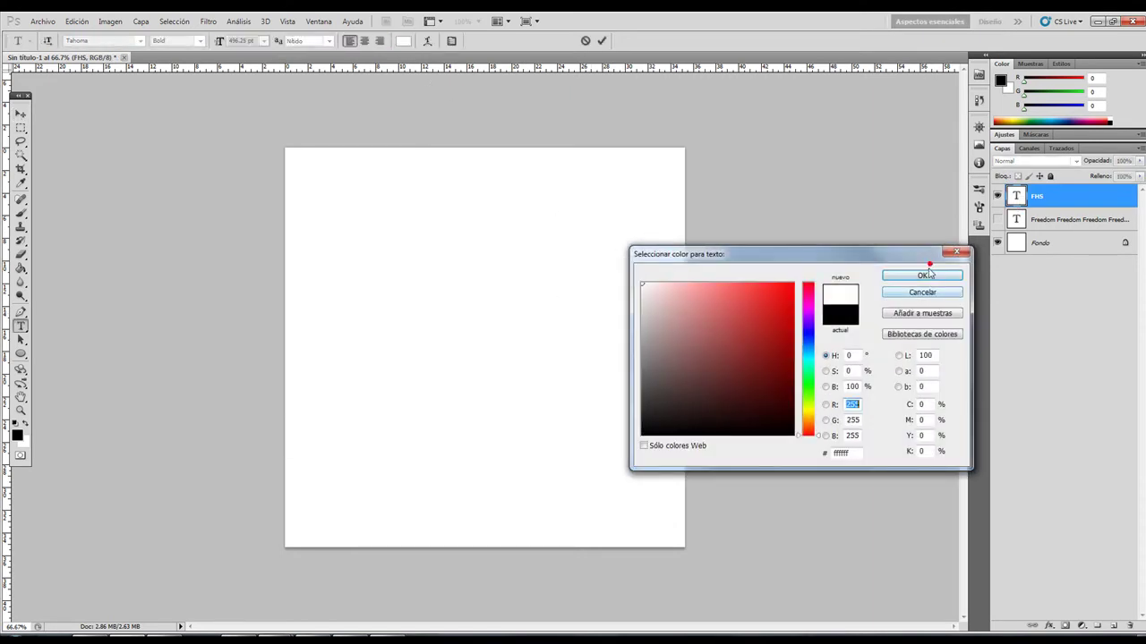
click(925, 275)
- Create a new layer named Capa 1 and fill it entirely with black
key(ctrl+shift+n)
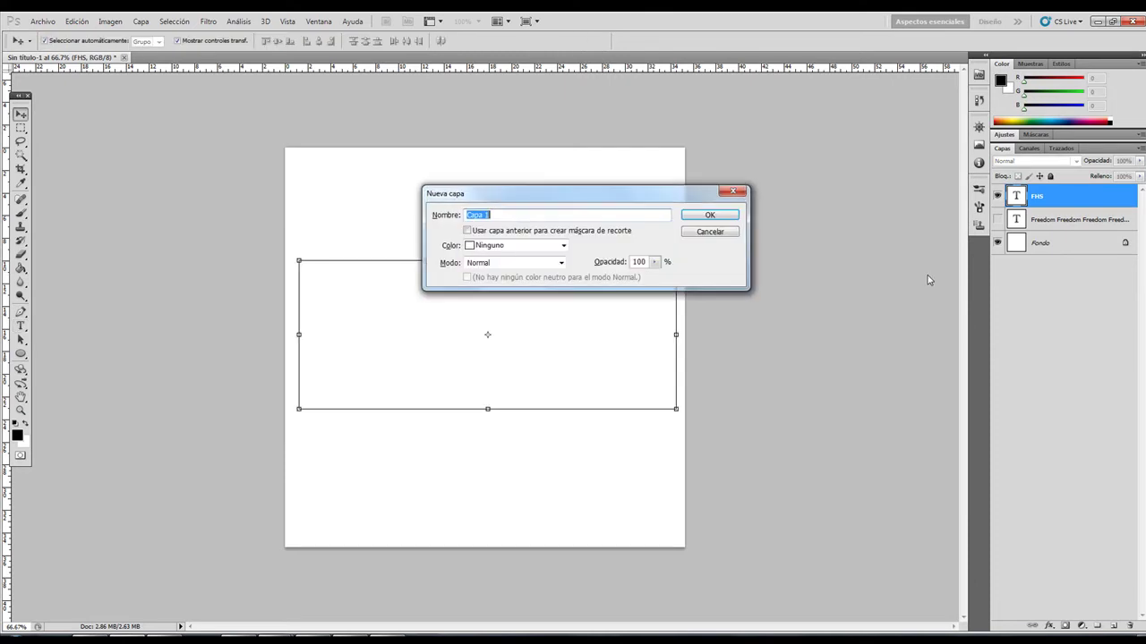
key(Return)
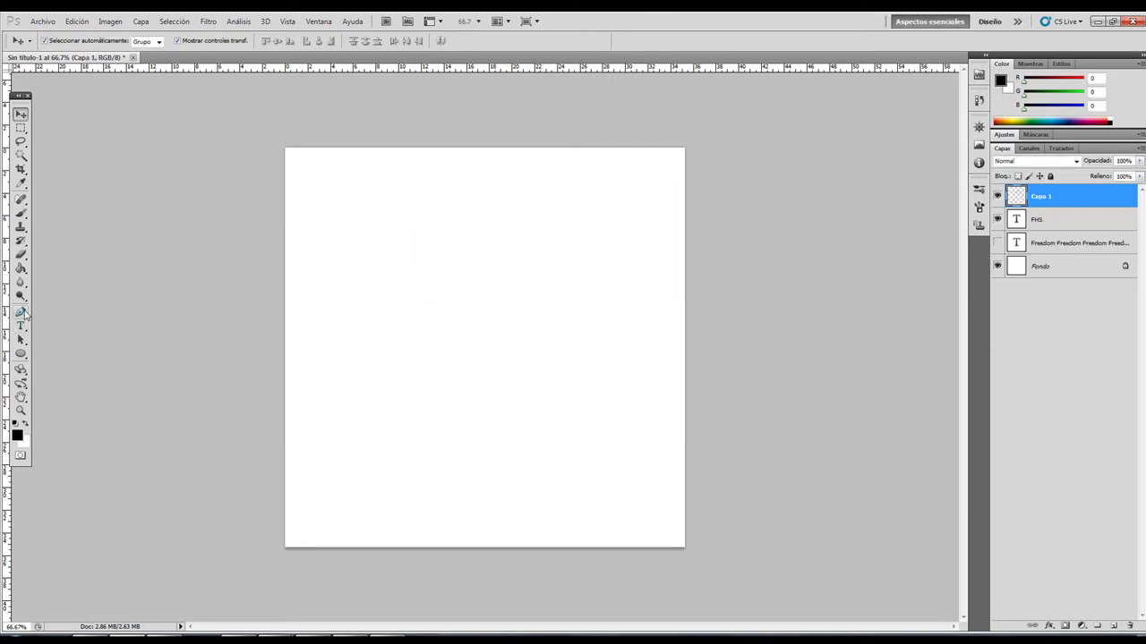
click(20, 269)
click(337, 224)
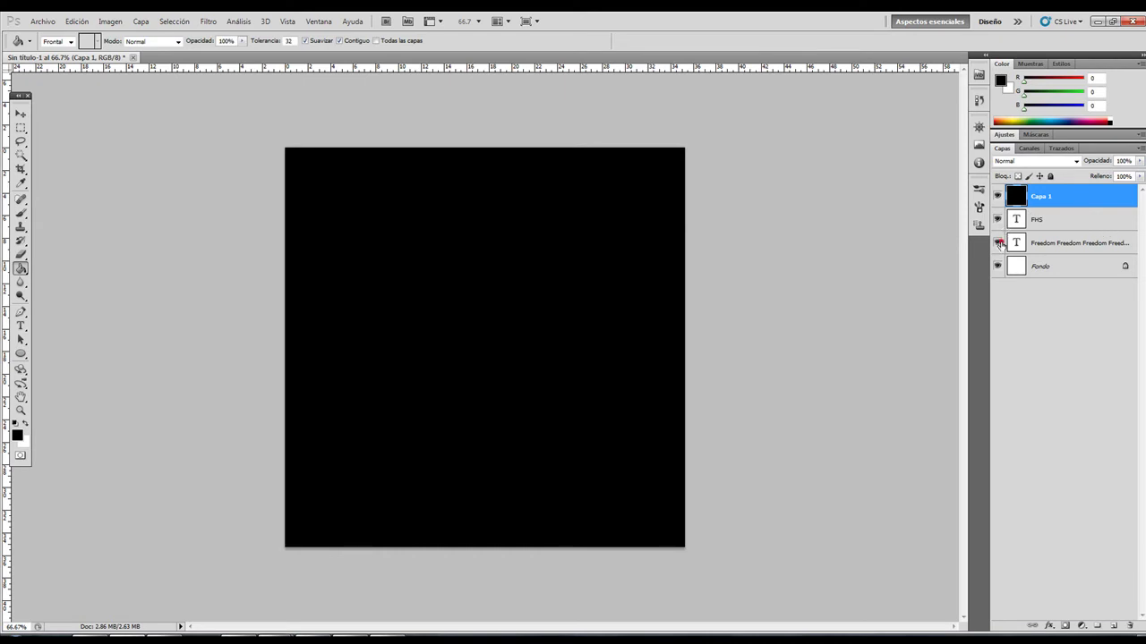
- Reorder the layers so the black layer sits just above the background and the Freedom text layer, made visible, is on top
click(1024, 222)
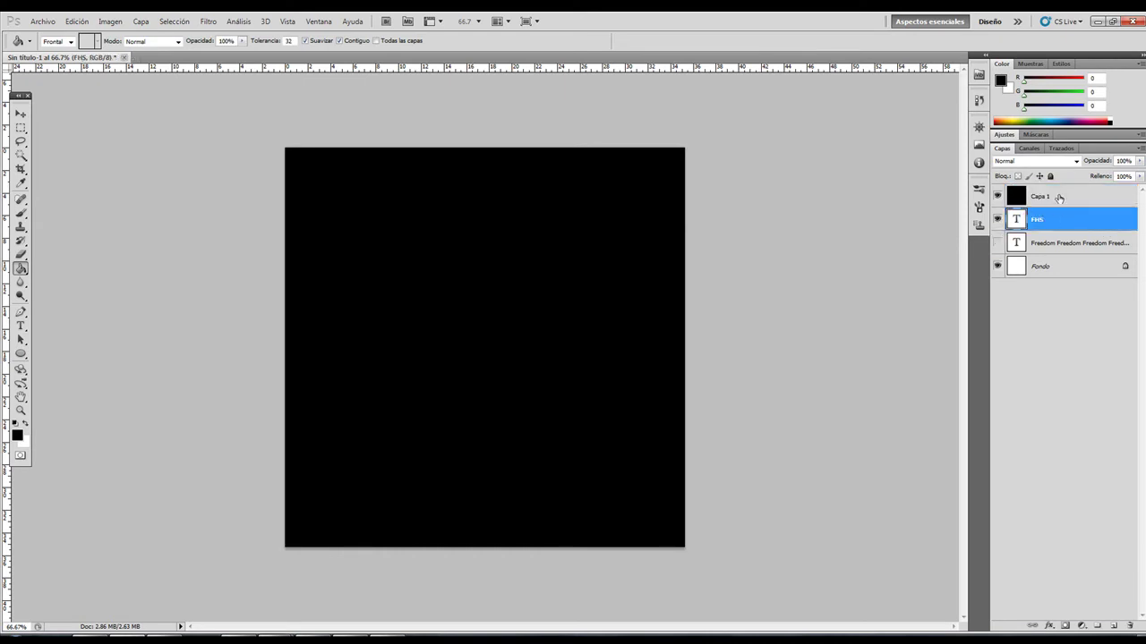
drag(1059, 195, 1059, 258)
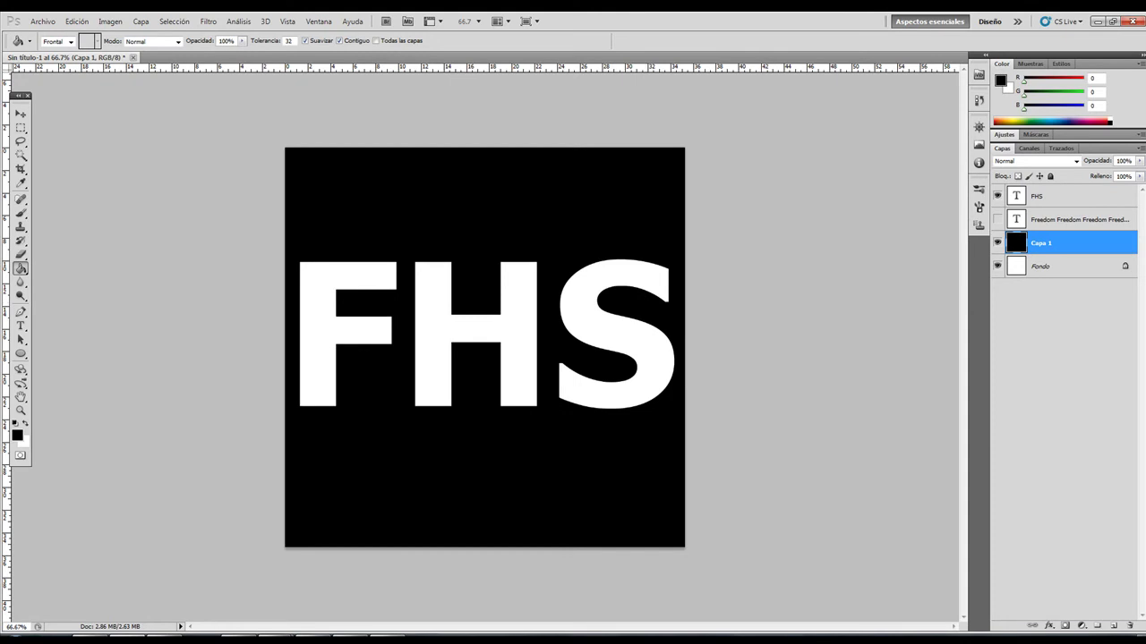
click(19, 115)
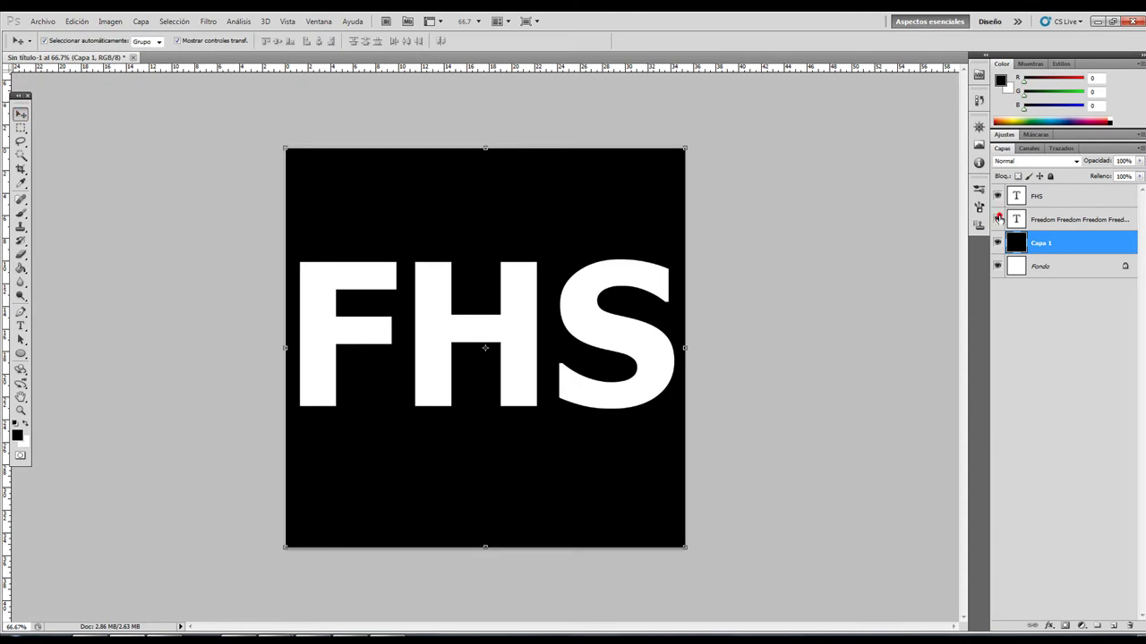
drag(1038, 219, 1031, 196)
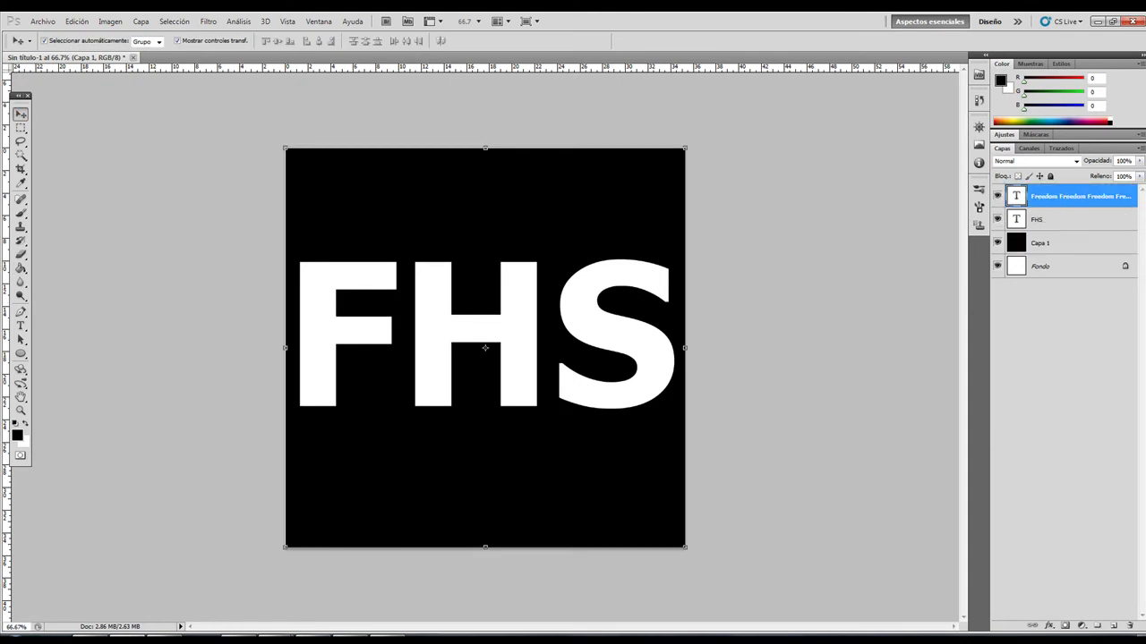
- Recolor all the repeated Freedom text to bright blue (0042ff)
double_click(1015, 197)
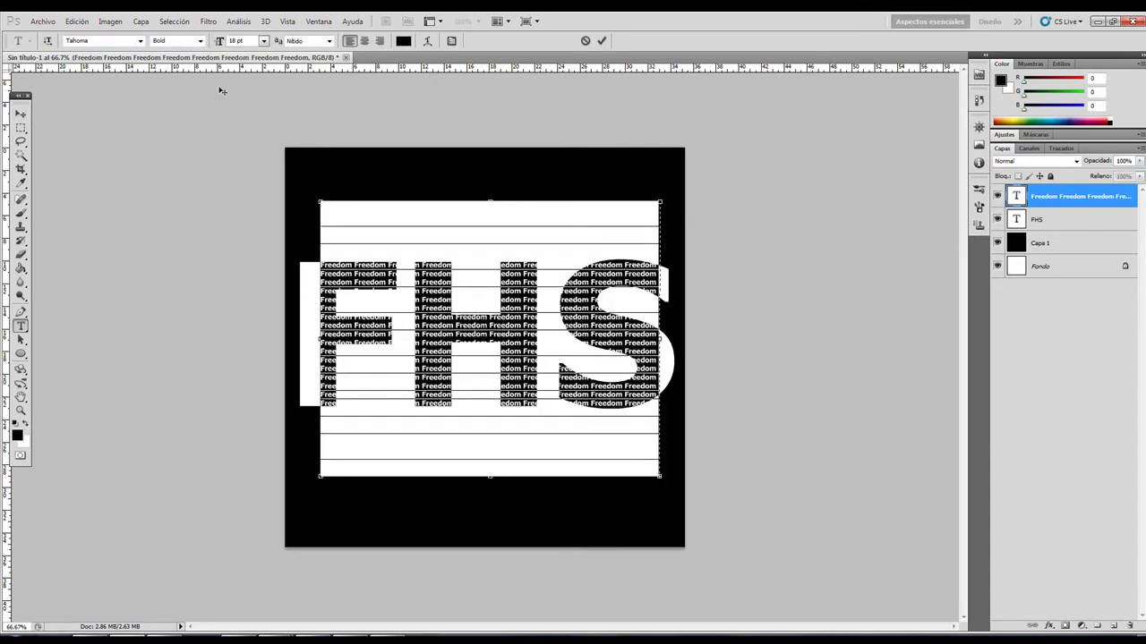
click(403, 41)
drag(648, 291, 641, 312)
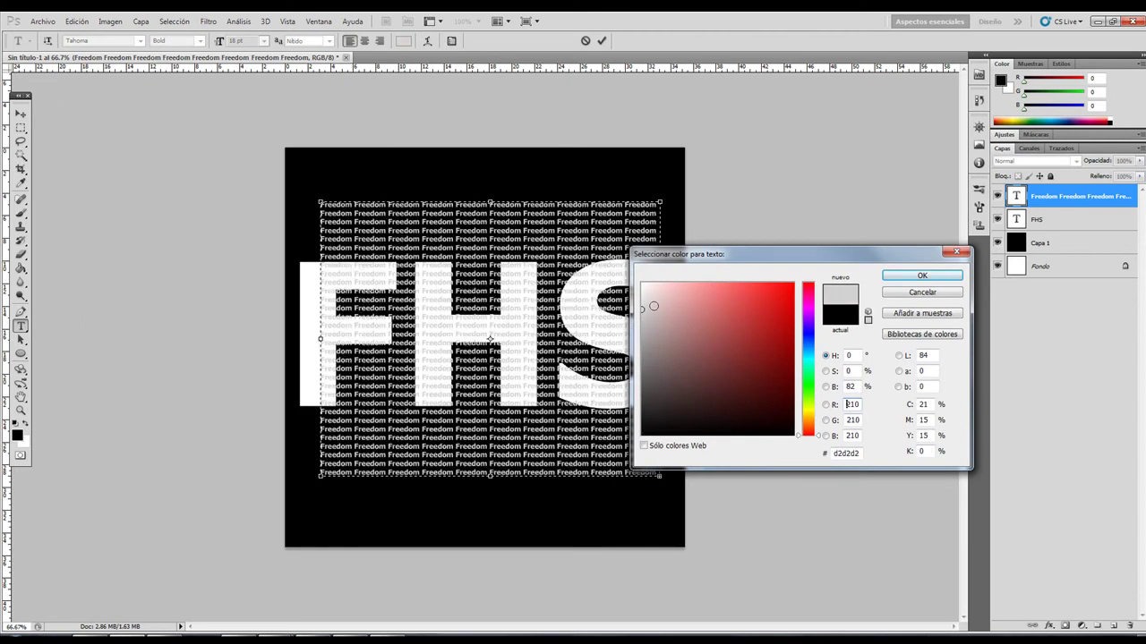
drag(652, 309, 793, 284)
drag(808, 324, 807, 356)
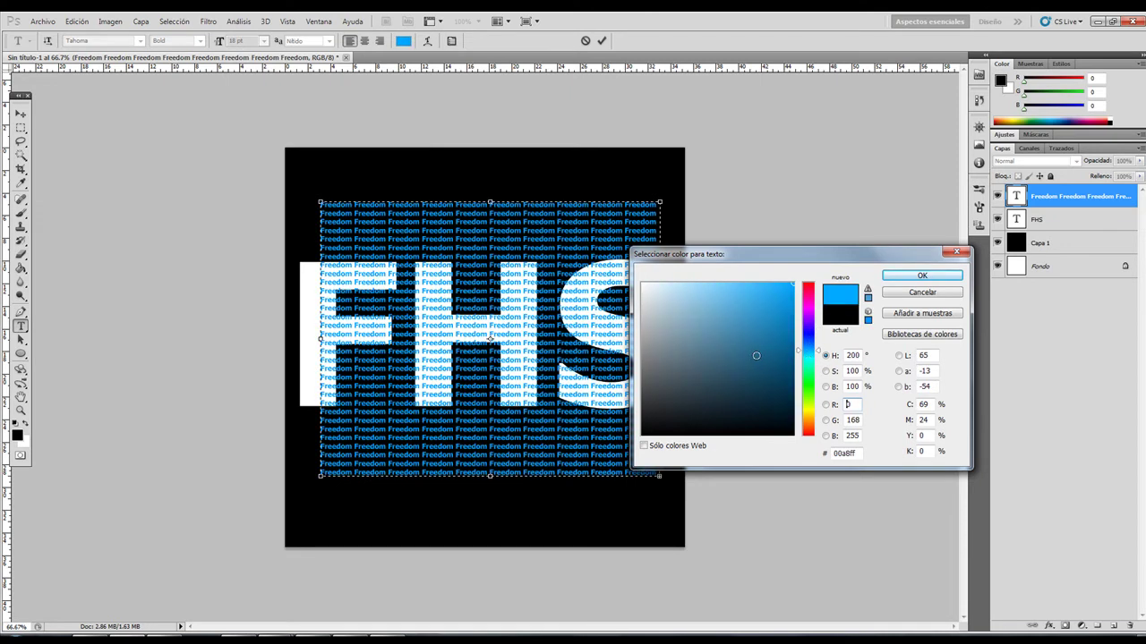
drag(798, 356, 808, 375)
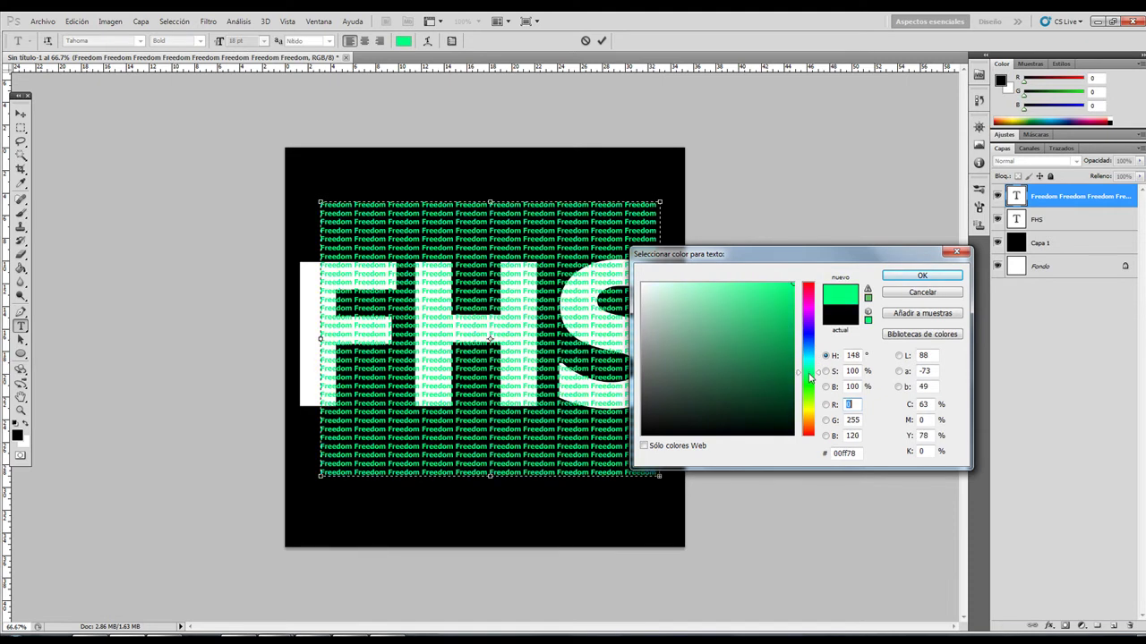
drag(806, 367, 808, 343)
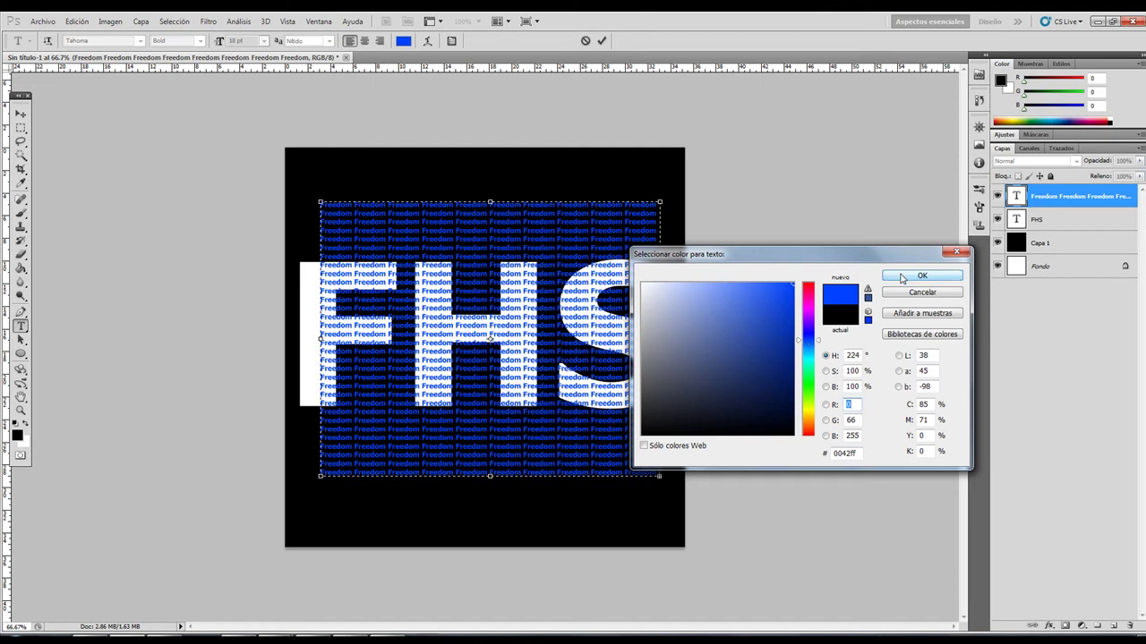
click(901, 277)
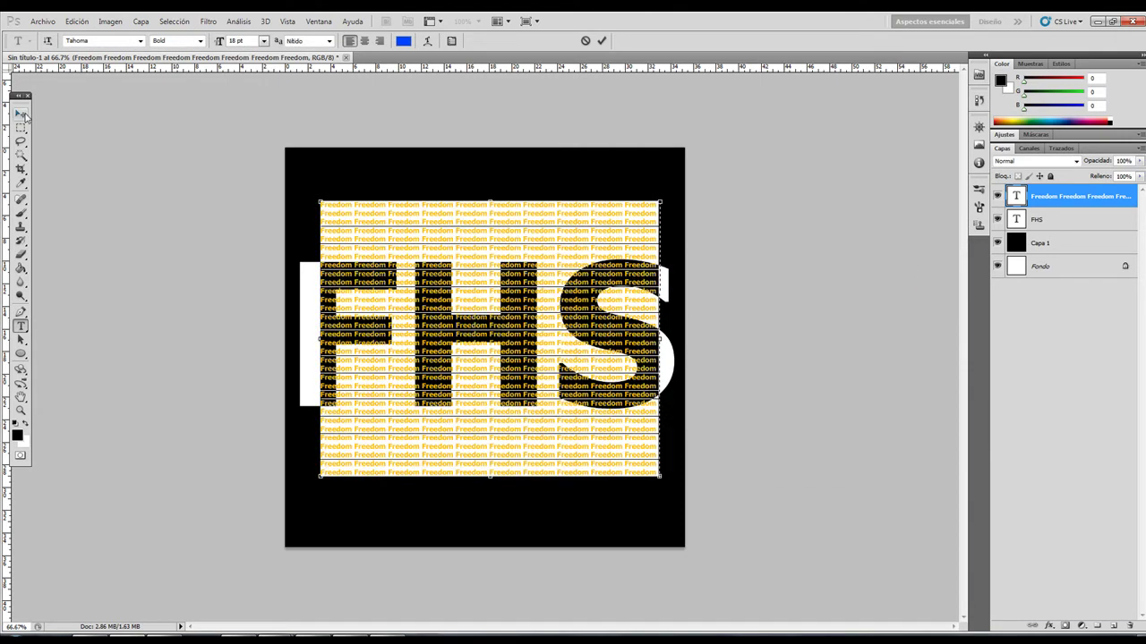
click(22, 115)
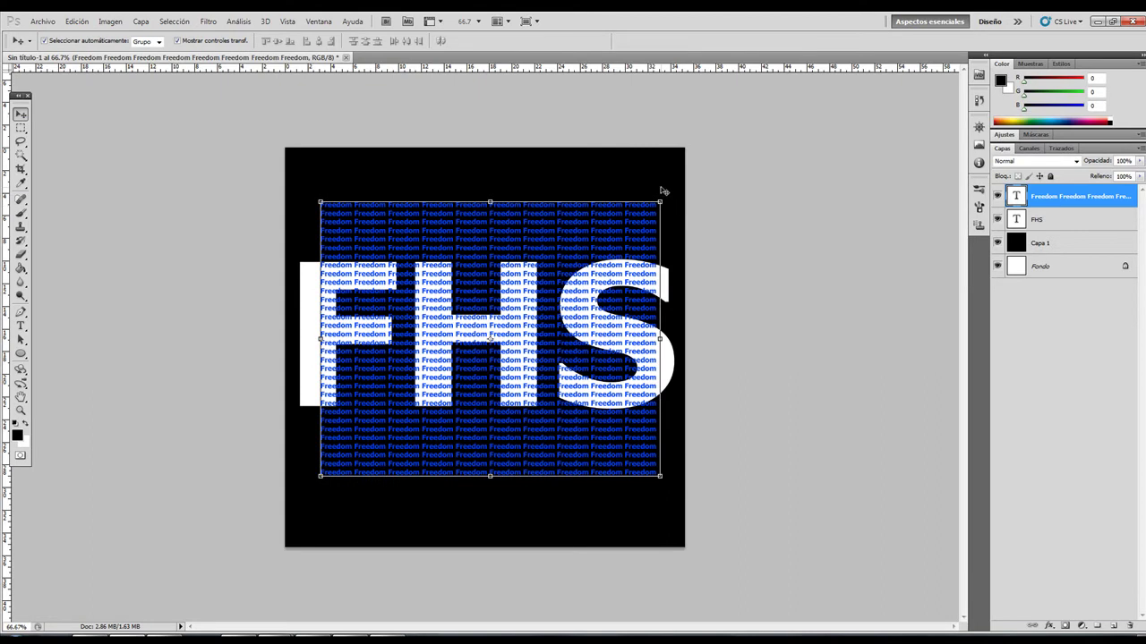
- Rotate the Freedom text block about -16.1° and shift it so it fully covers the letters F and H
drag(526, 231, 505, 230)
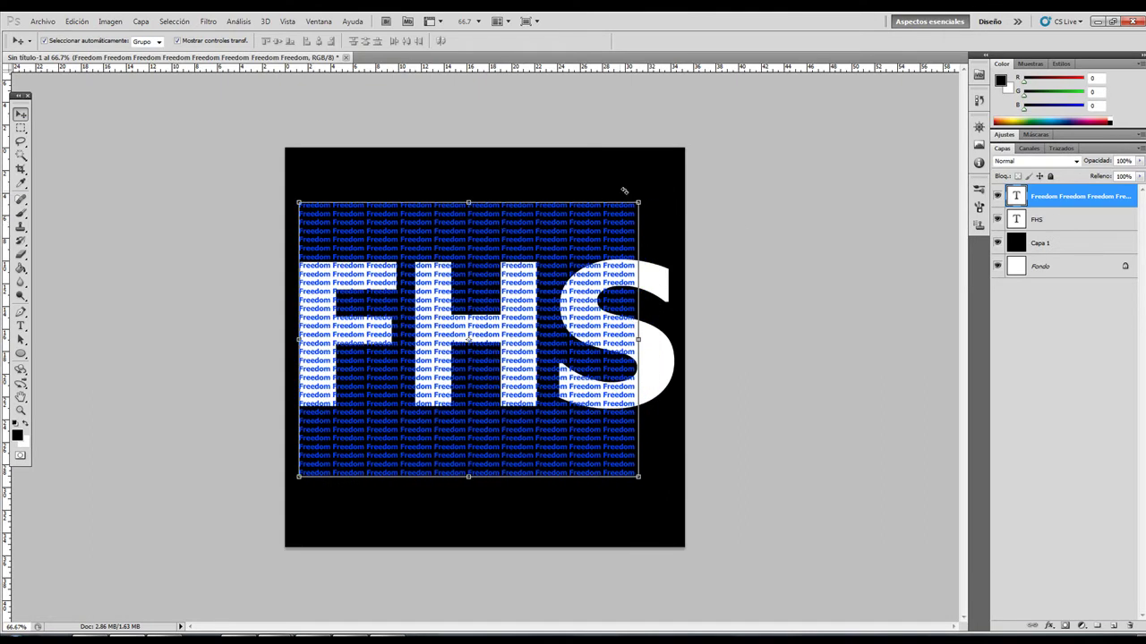
drag(650, 192, 600, 151)
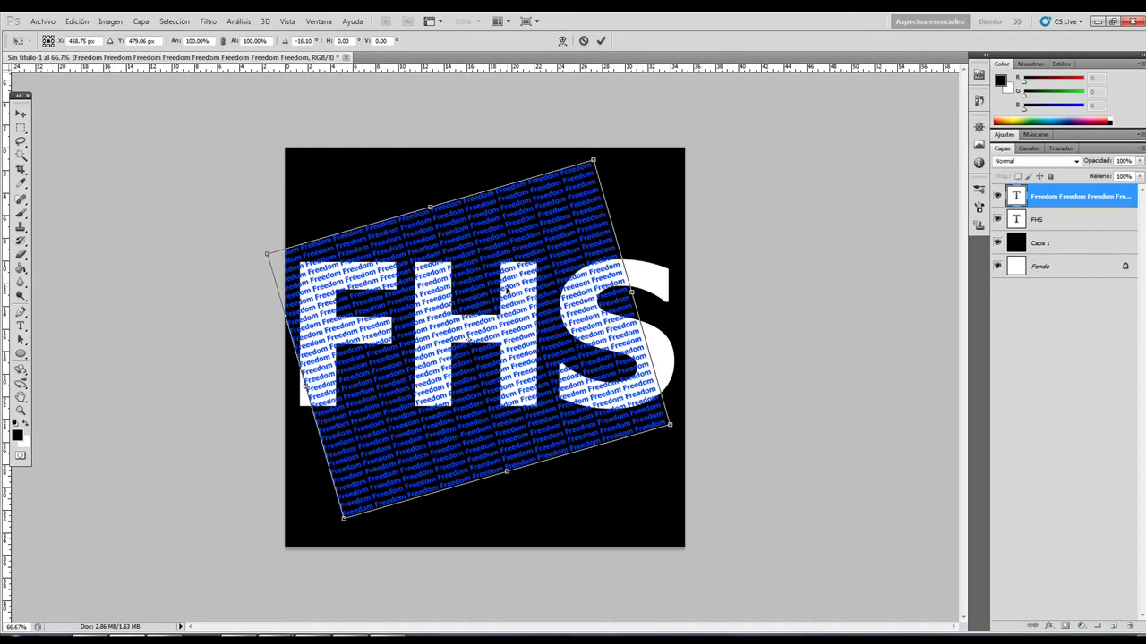
drag(463, 323, 444, 321)
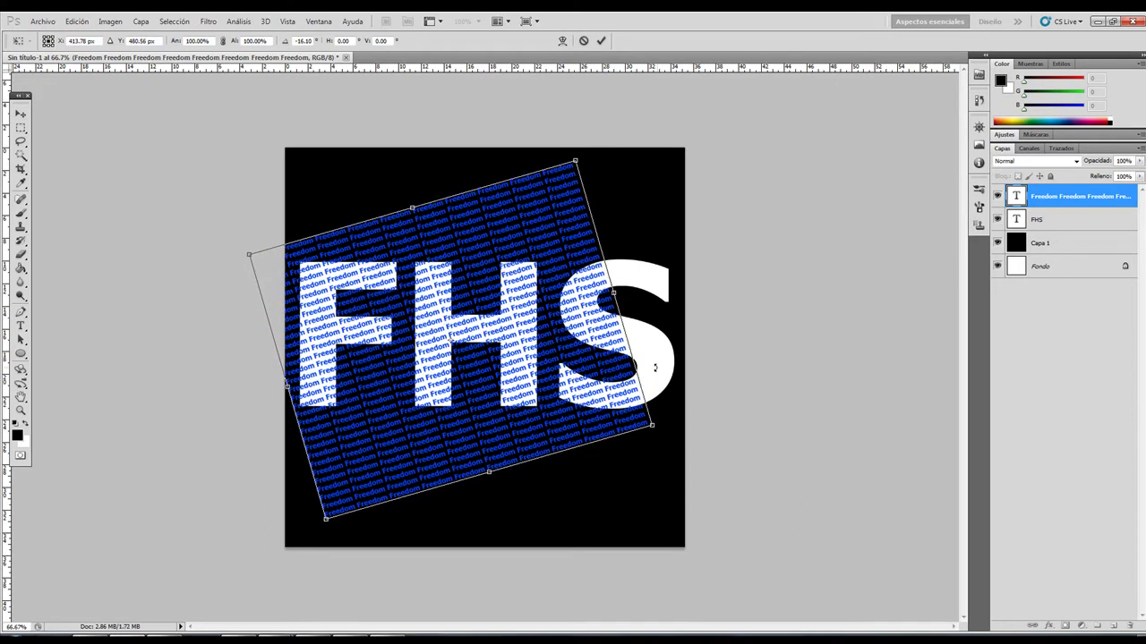
key(Return)
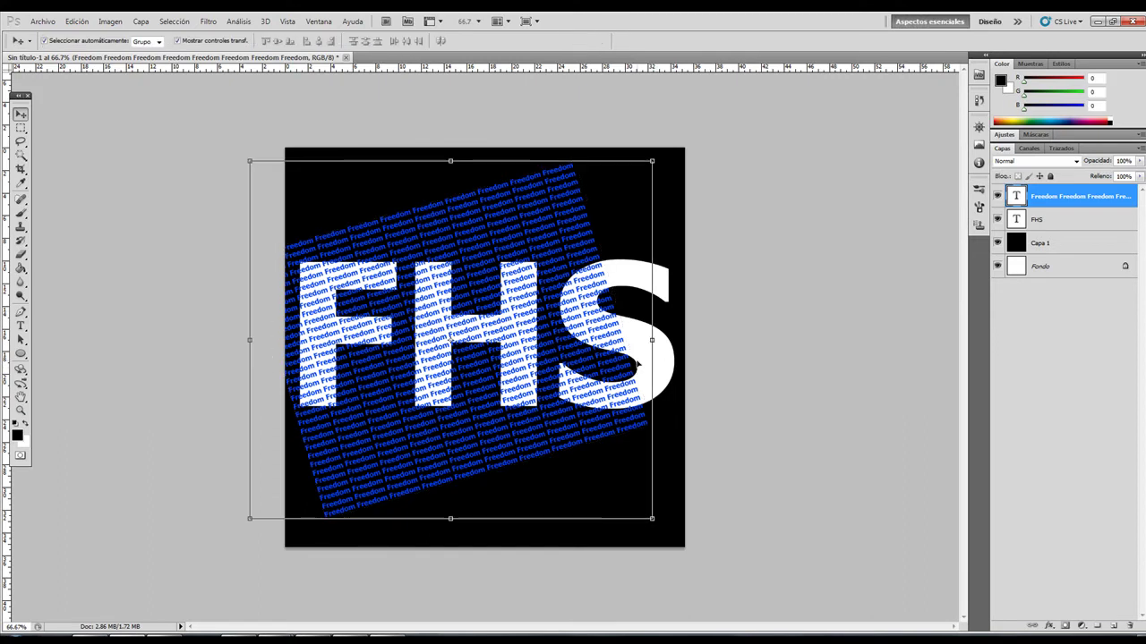
- Duplicate the tilted Freedom text layer and align the copy beside the original so its lines continue across the letter S
right_click(1038, 200)
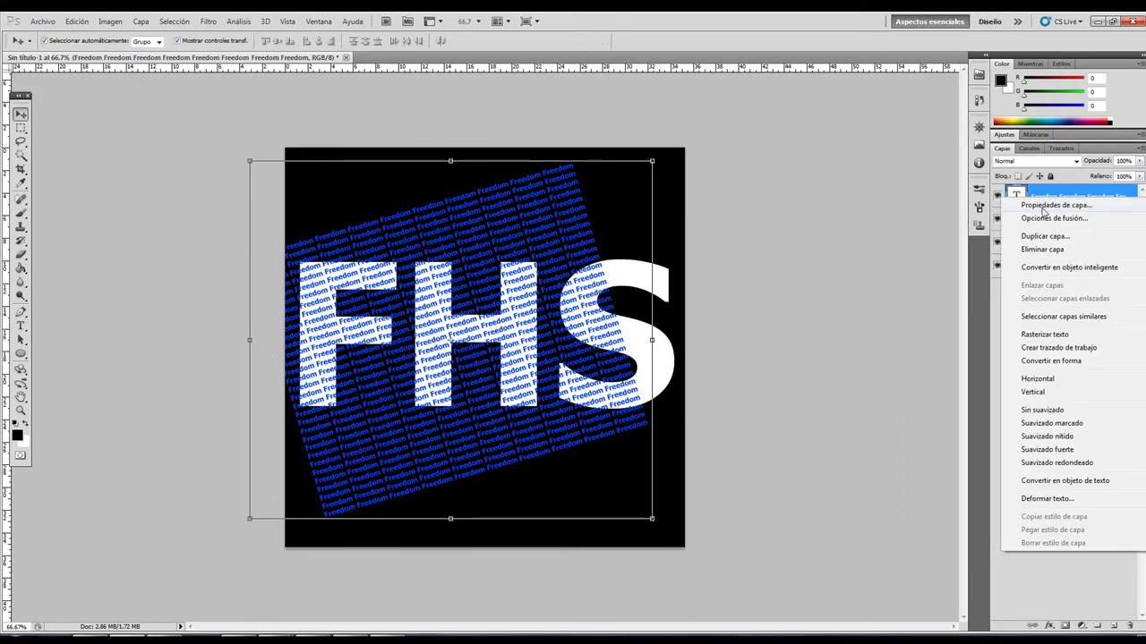
click(1043, 236)
key(Return)
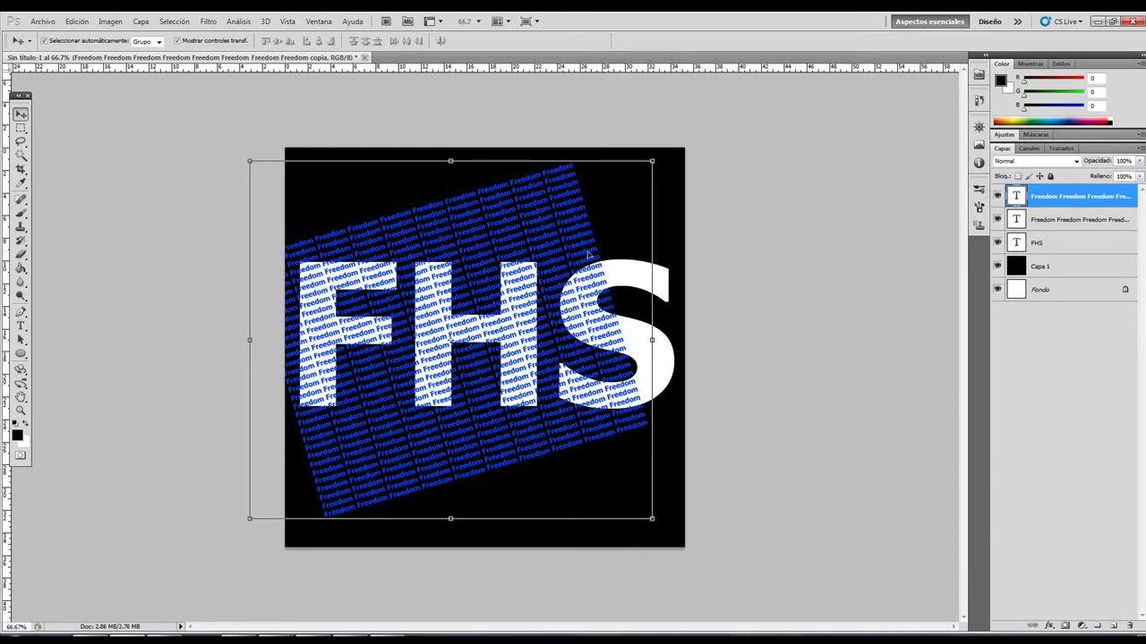
drag(573, 282, 826, 289)
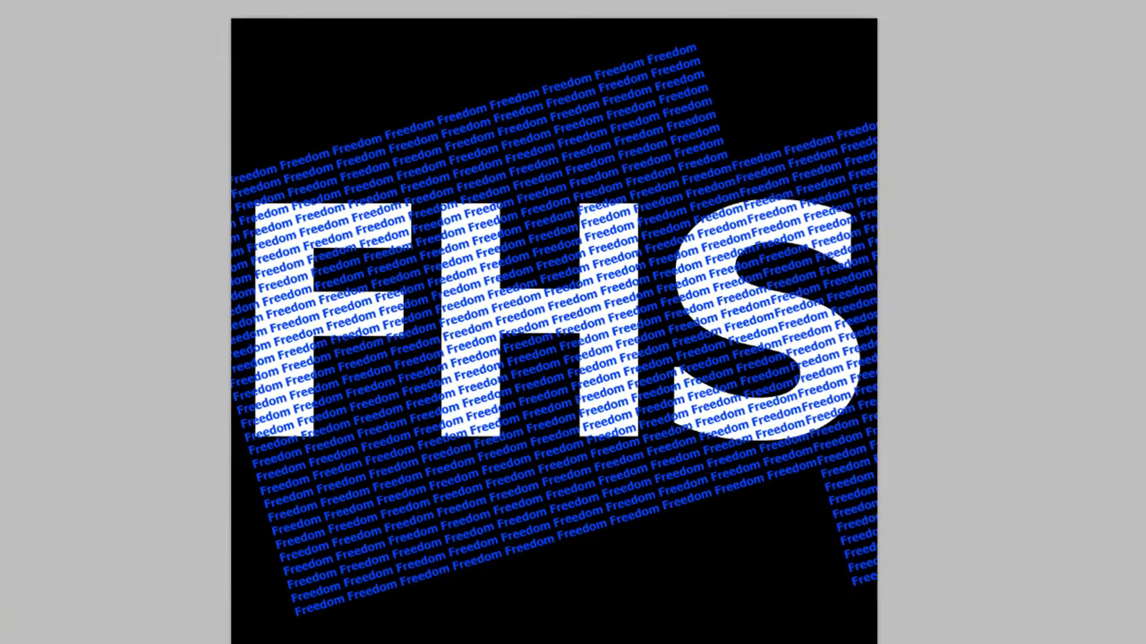
key(ctrl+t)
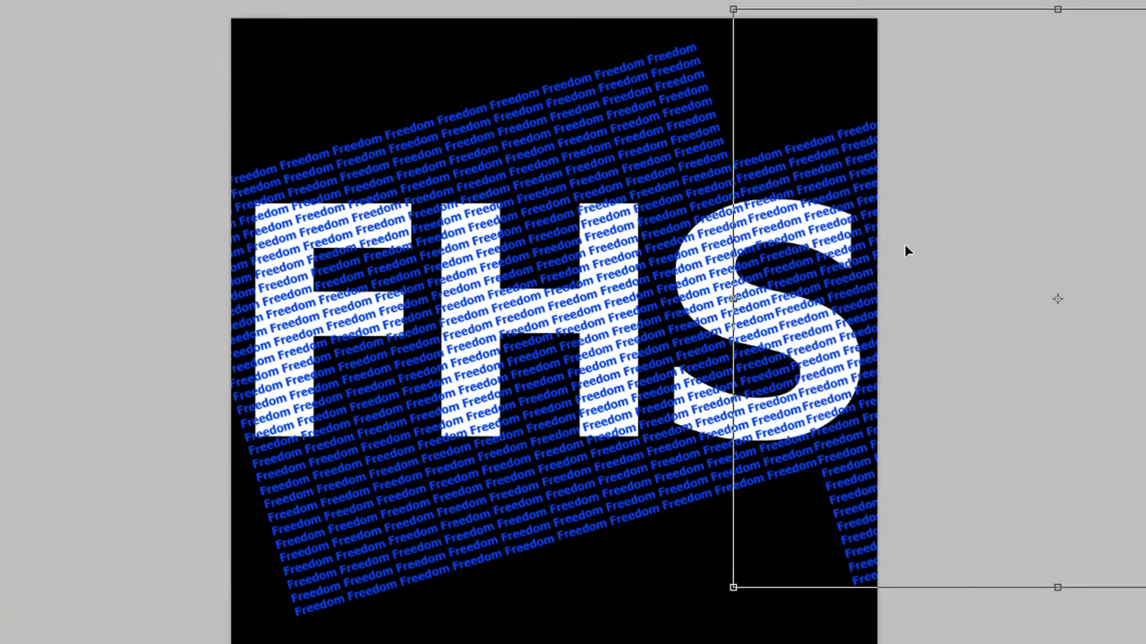
key(Left)
key(Left)
key(Up)
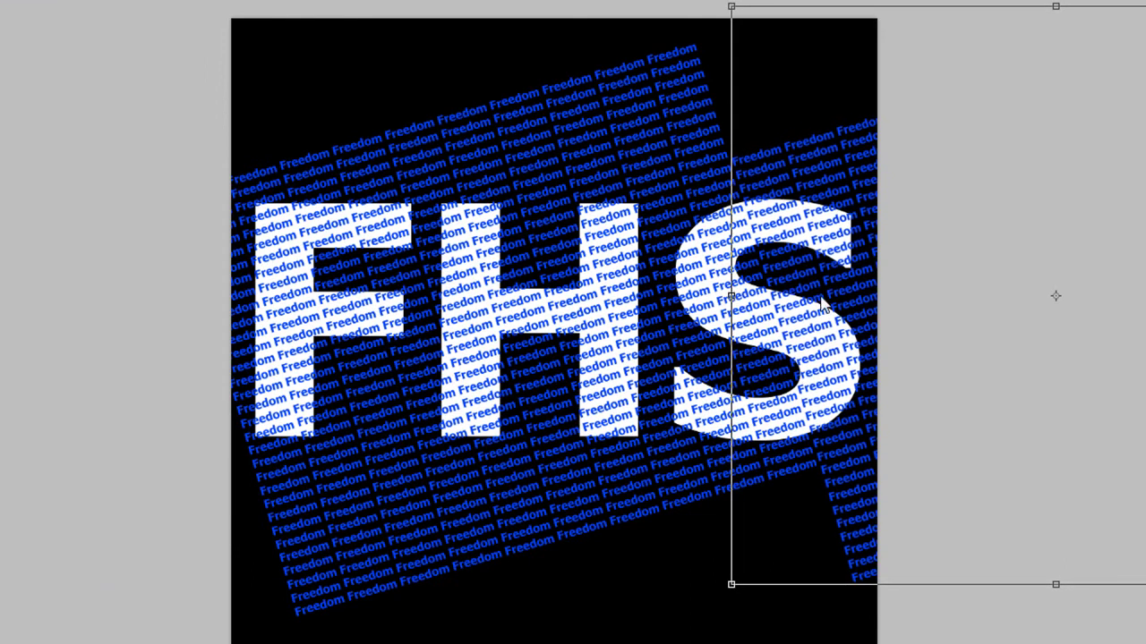
click(699, 595)
click(801, 251)
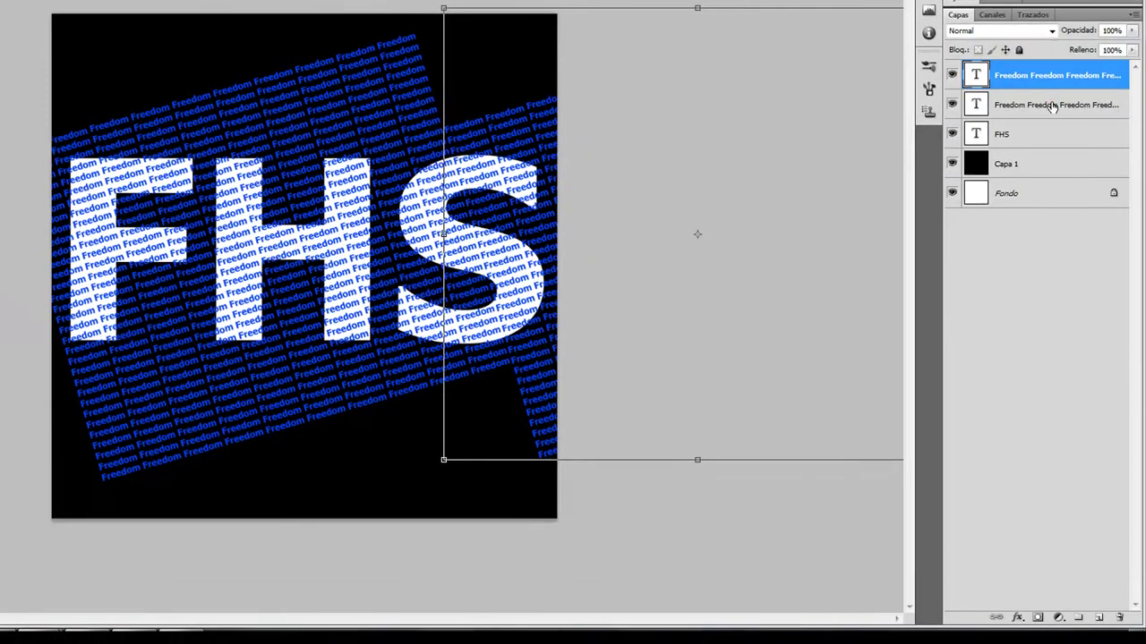
- Merge the two Freedom text layers into a single layer
shift+click(1134, 109)
right_click(1134, 109)
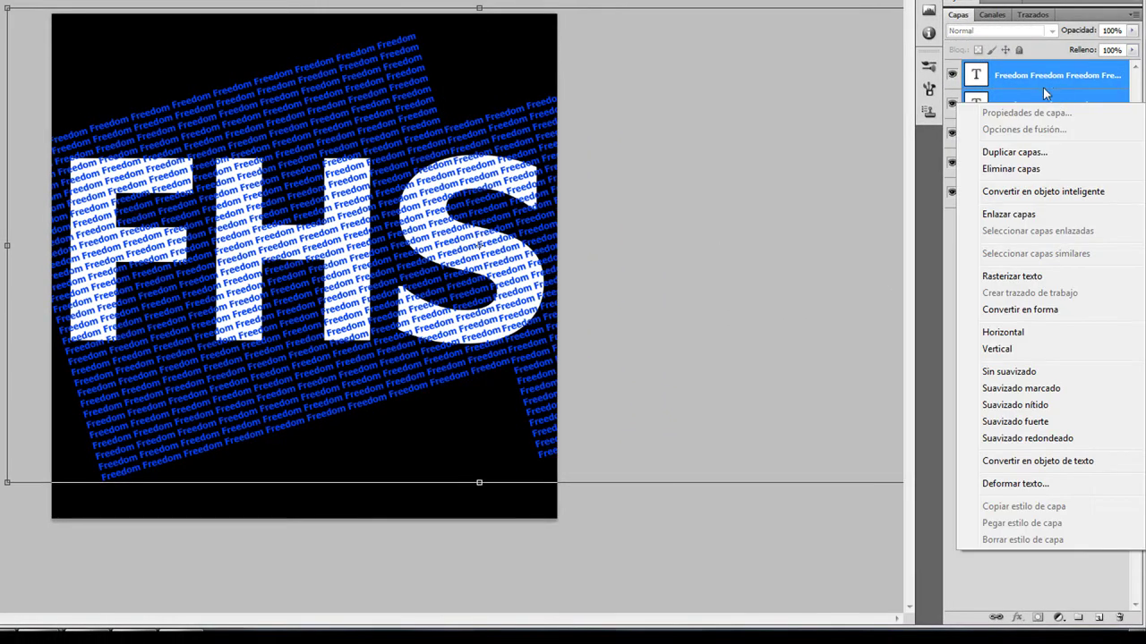
key(Escape)
click(0, 0)
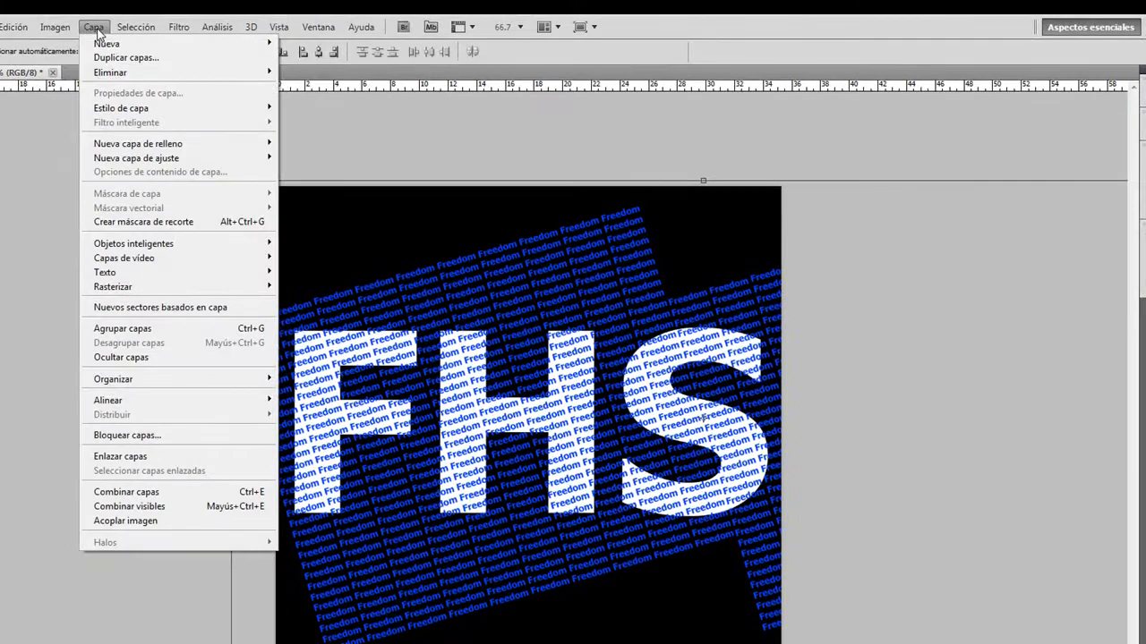
click(144, 494)
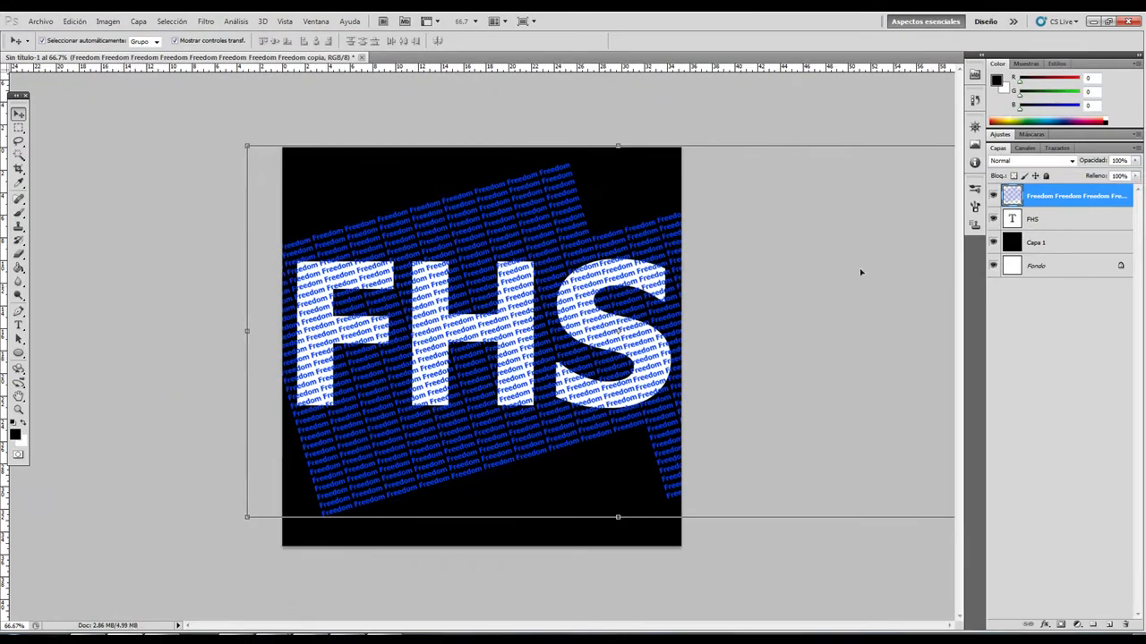
- Hide the merged Freedom text layer and load the FHS letter shapes as a selection
click(711, 89)
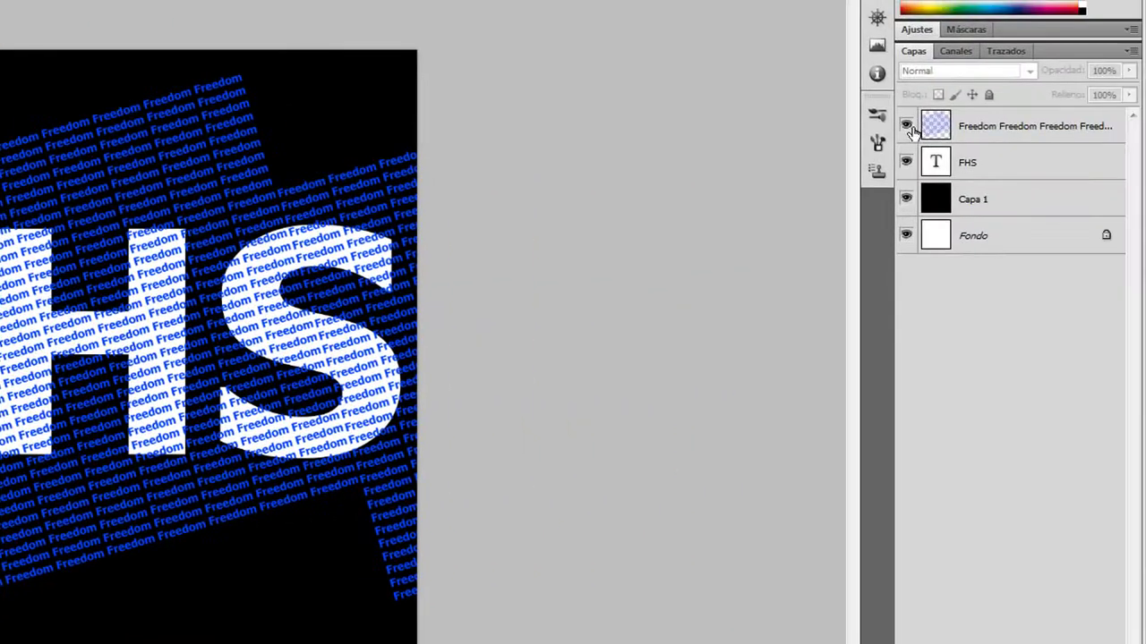
click(907, 126)
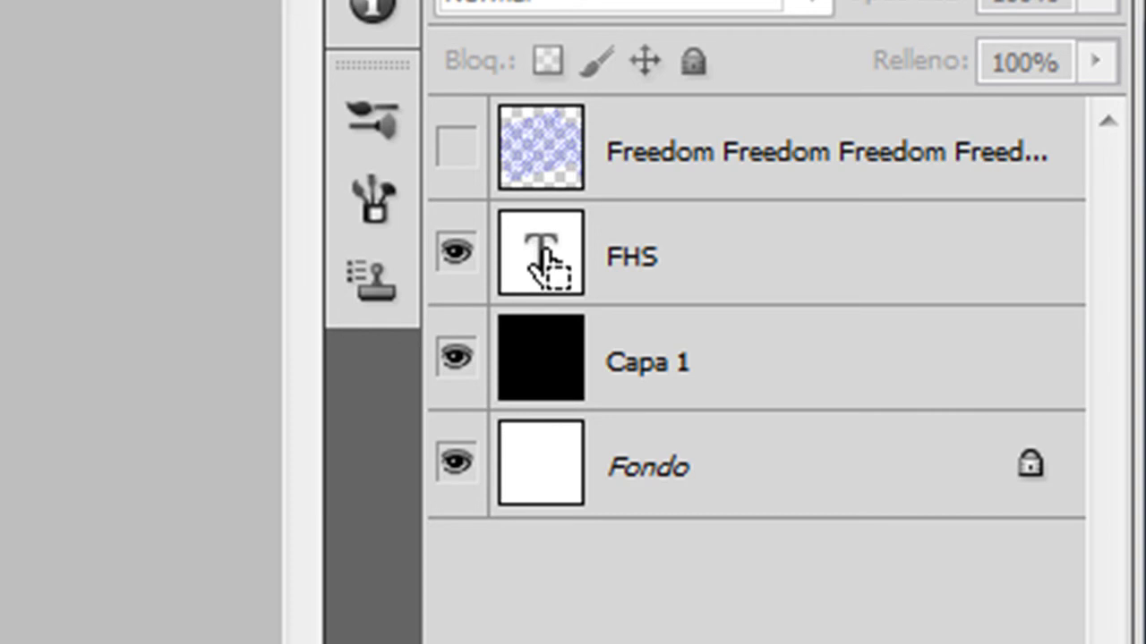
ctrl+click(541, 262)
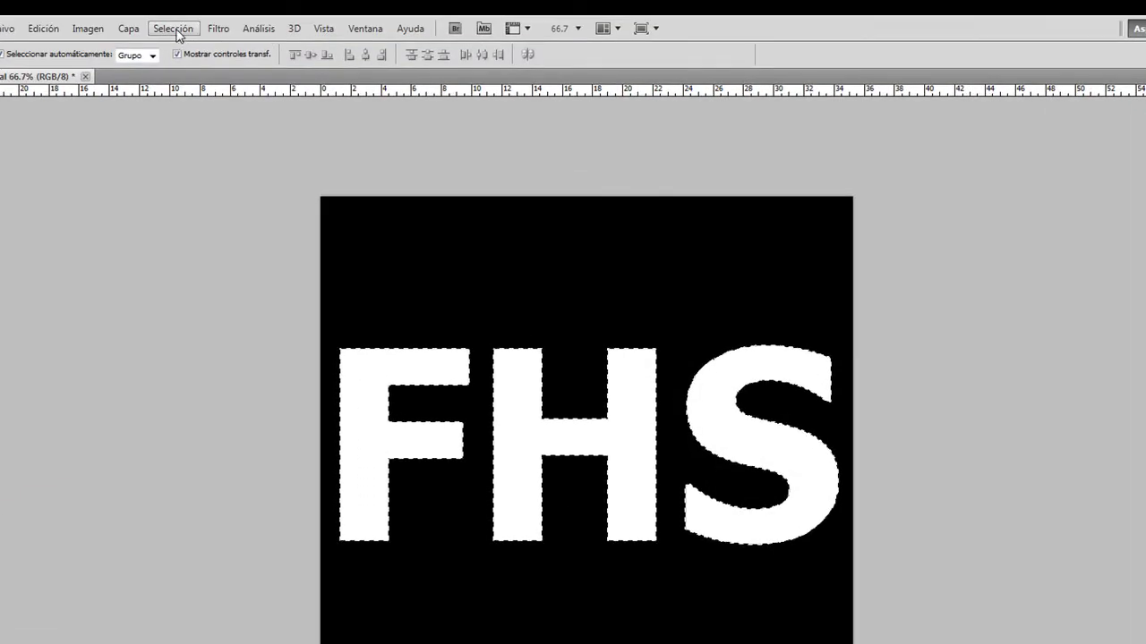
- Turn the FHS letter selection into a border selection 10 pixels wide
click(177, 30)
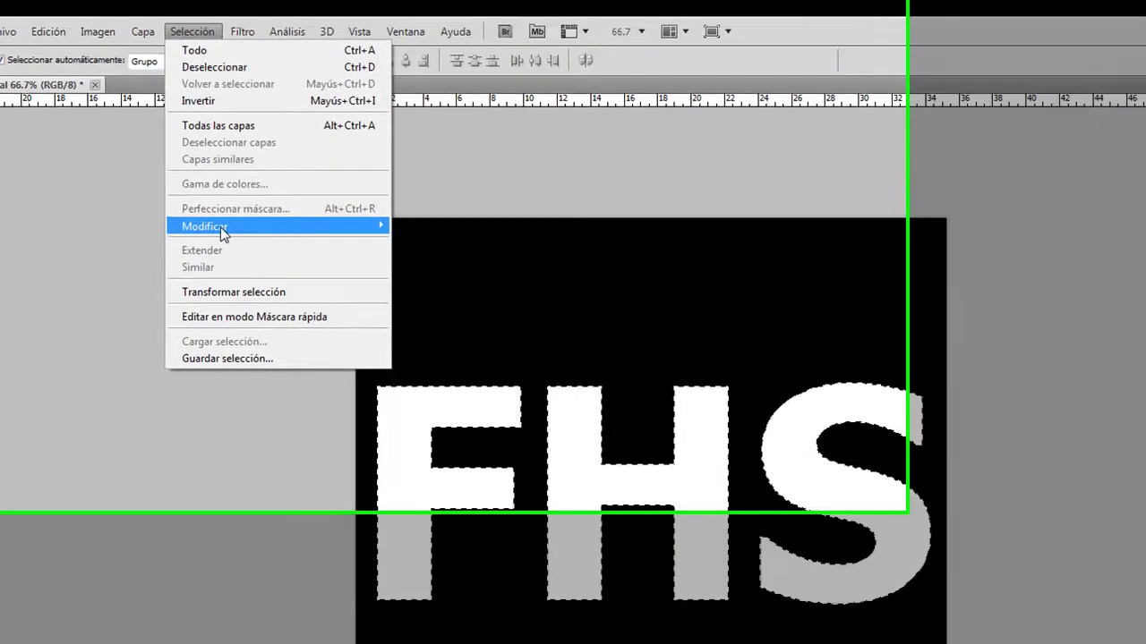
mouse_move(220, 226)
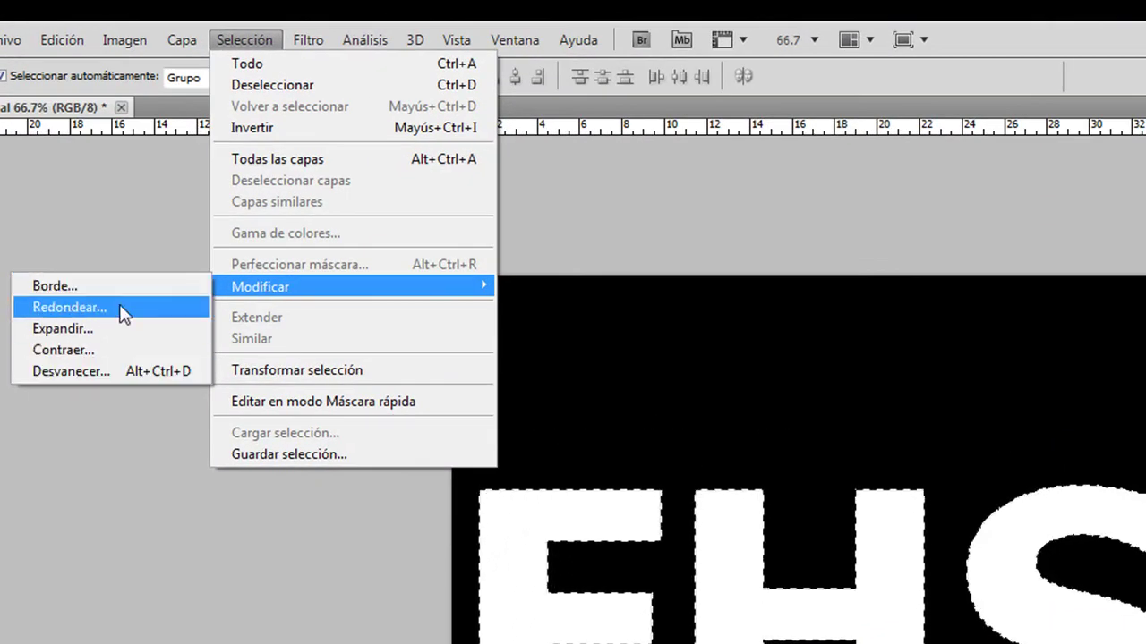
click(56, 286)
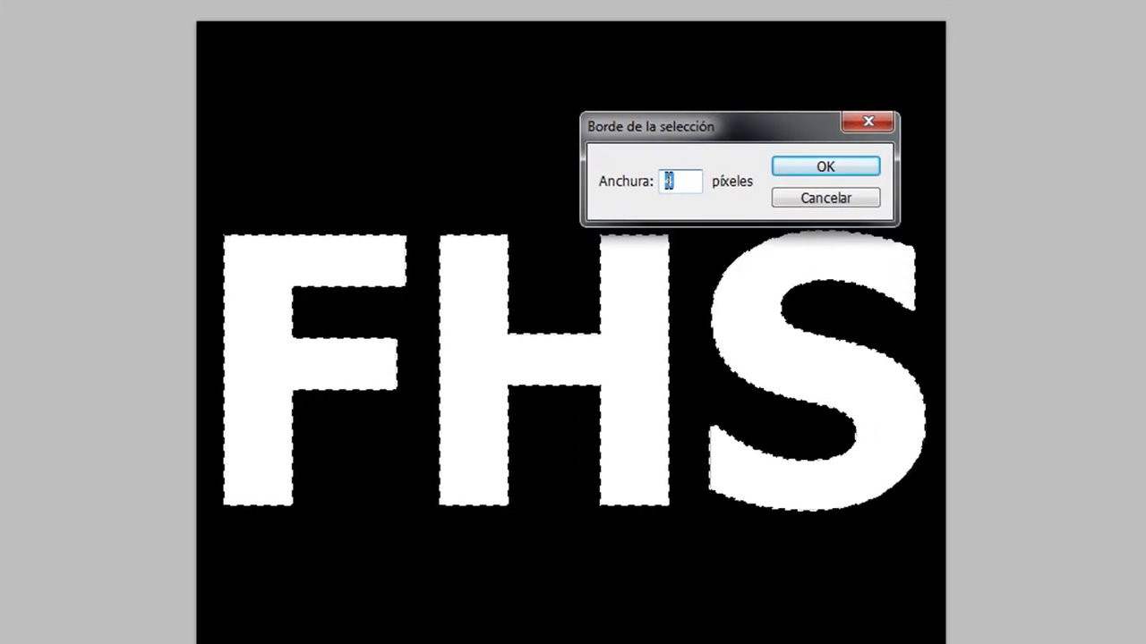
text(10)
click(828, 168)
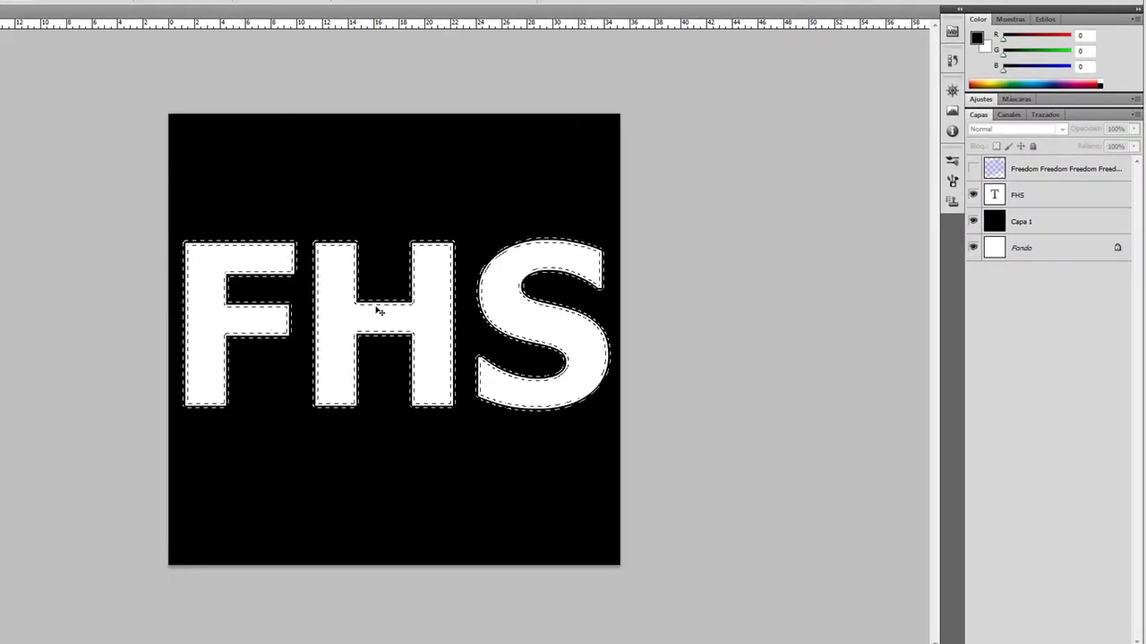
- On a new layer, fill the border selection with pure red (255, 0, 0) and clear the selection
key(ctrl+shift+n)
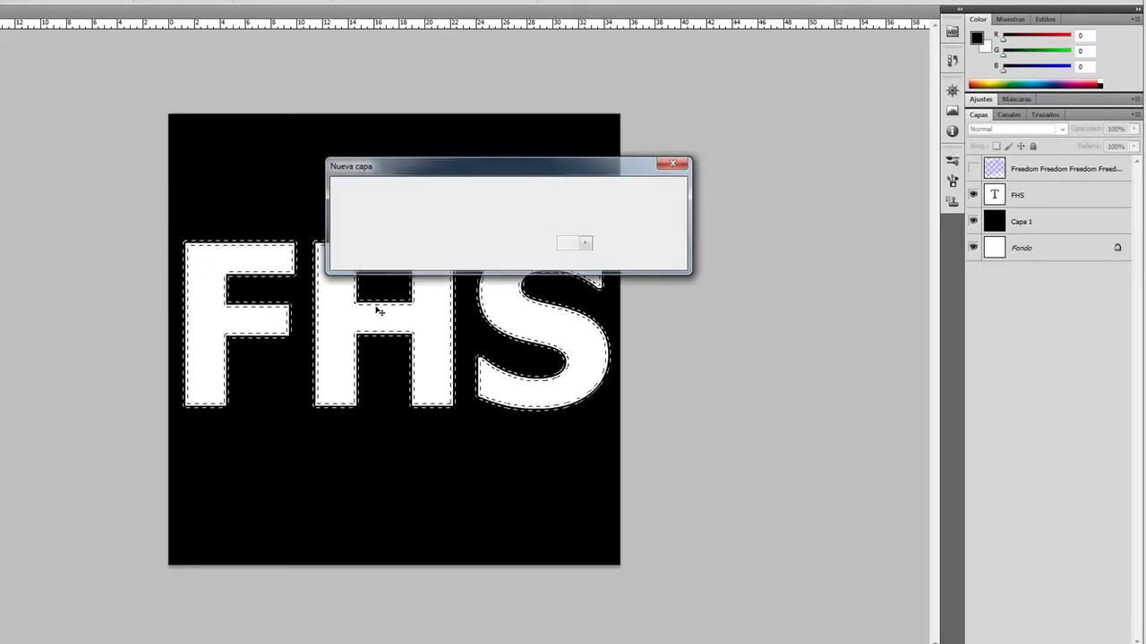
key(Return)
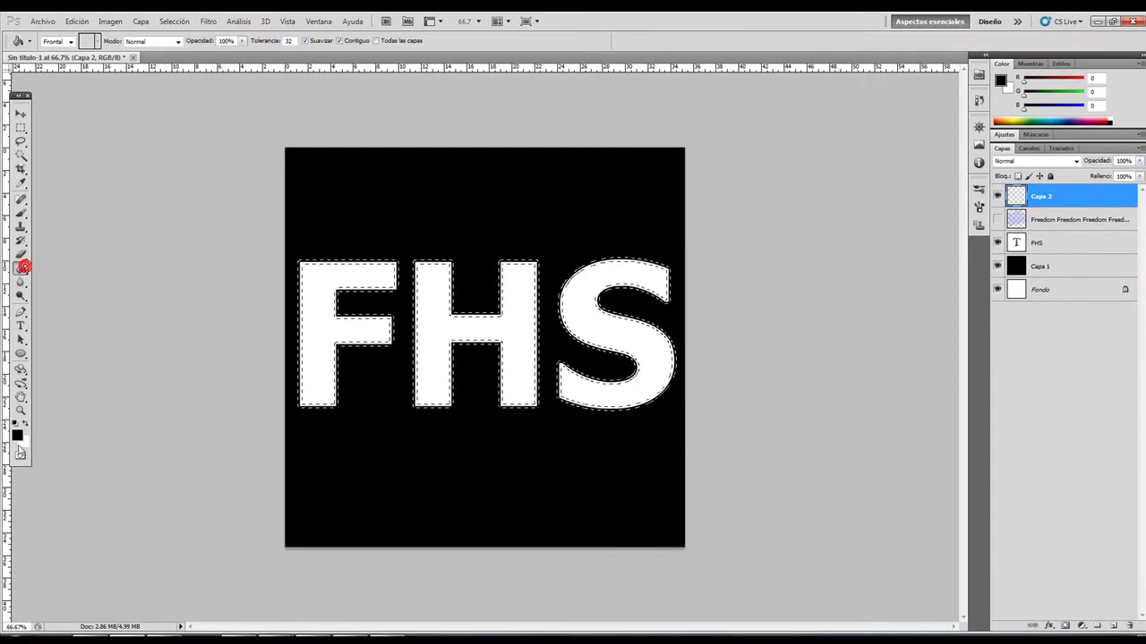
click(16, 435)
click(788, 288)
click(922, 275)
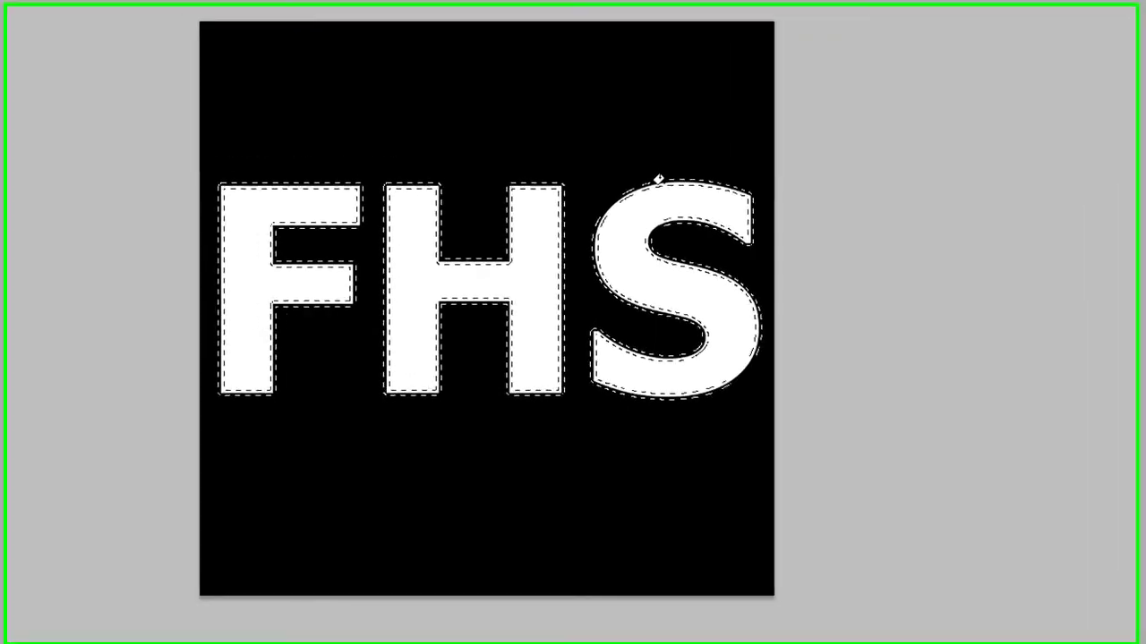
click(660, 182)
key(ctrl+d)
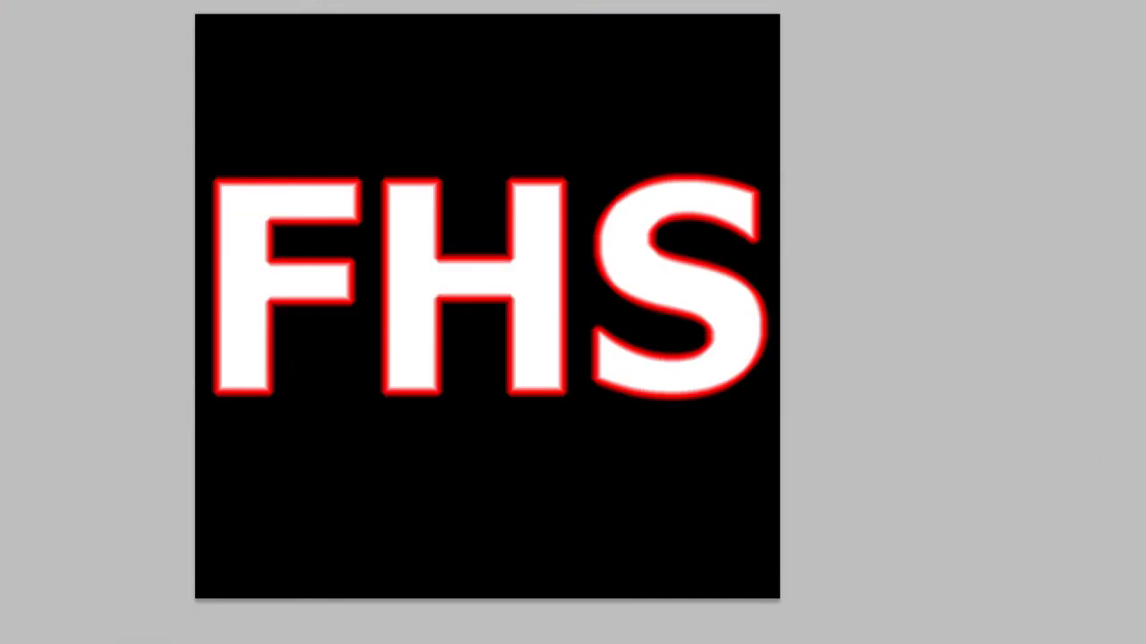
- Undo the red outline fill and its new layer, redo them for comparison, and undo them again
key(ctrl+alt+z)
key(ctrl+alt+z)
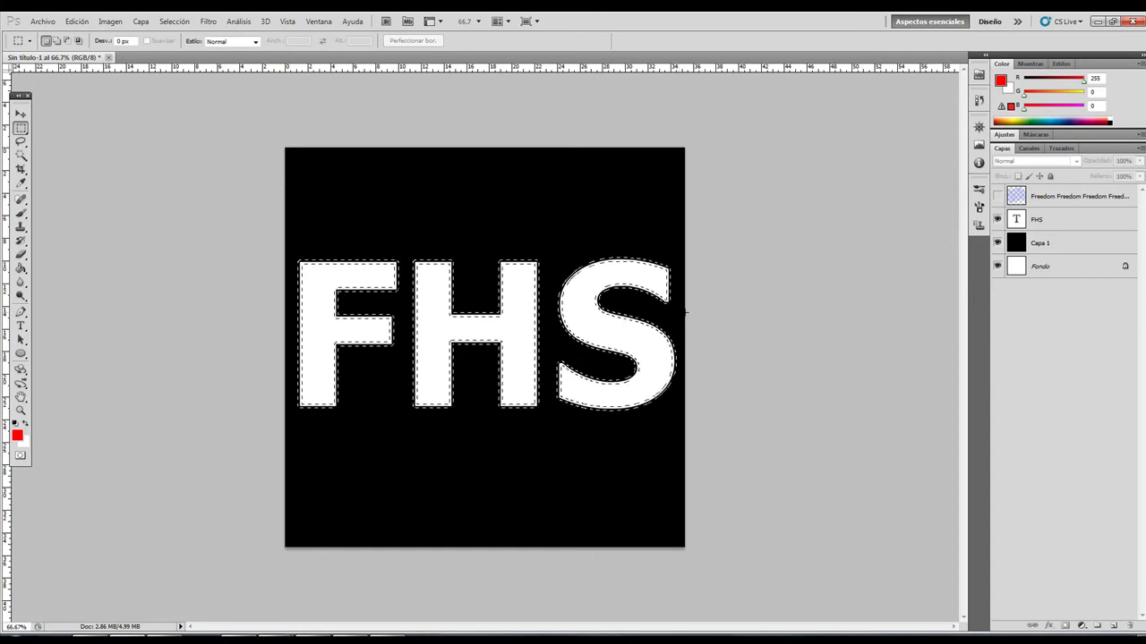
key(ctrl+shift+z)
key(ctrl+shift+z)
key(ctrl+shift+z)
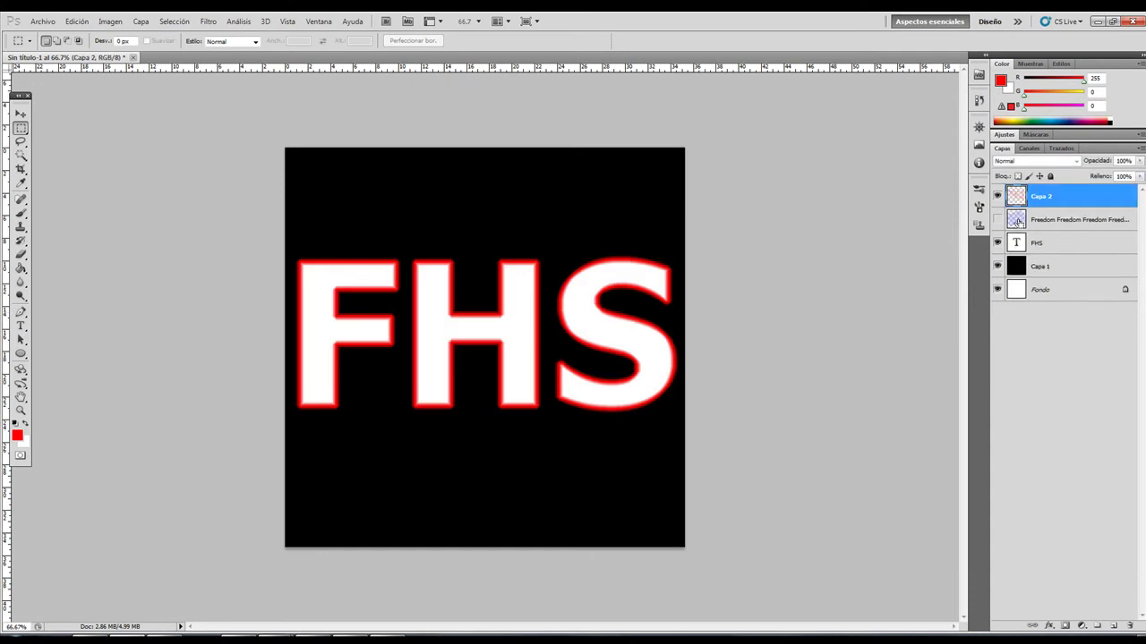
key(ctrl+alt+z)
key(ctrl+alt+z)
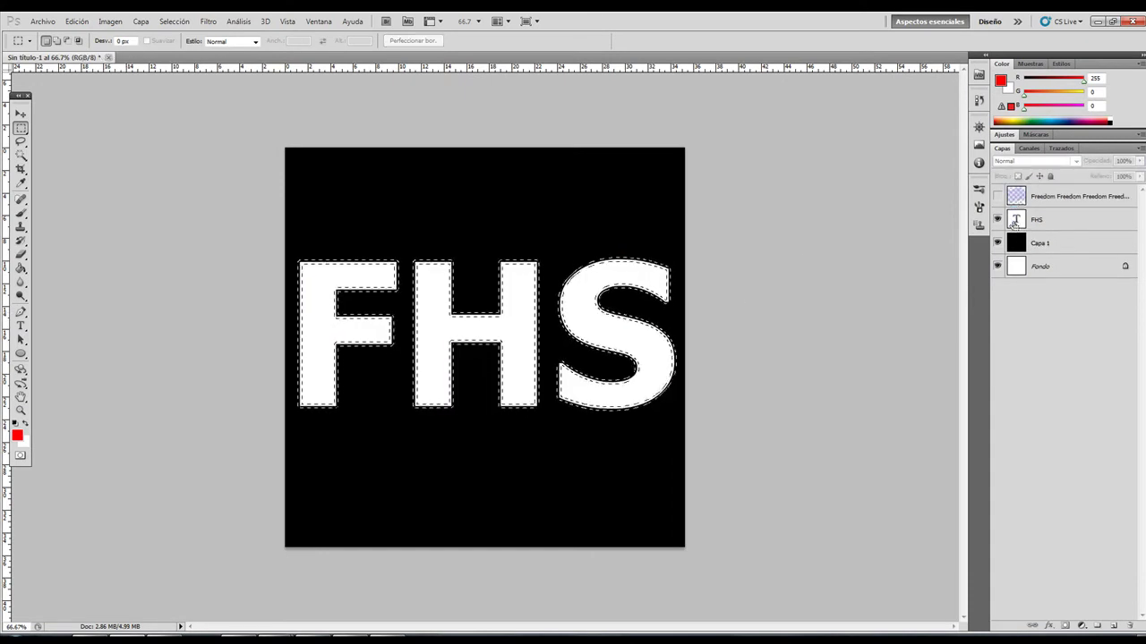
- Smooth the FHS letter selection with a radius of 10 pixels and undo the change
click(175, 21)
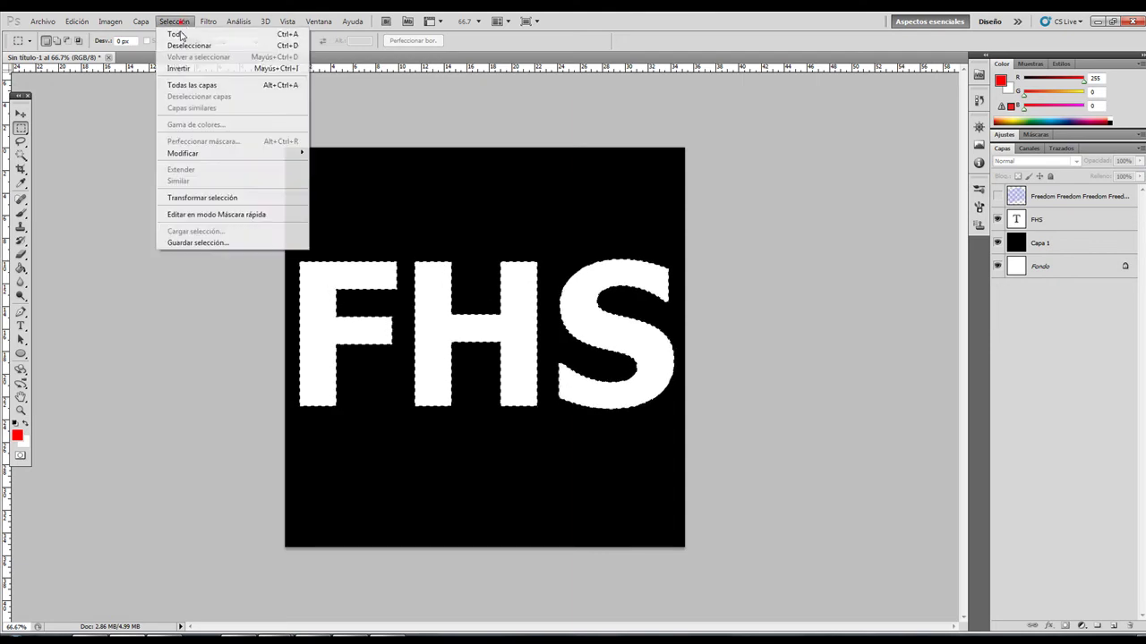
mouse_move(206, 155)
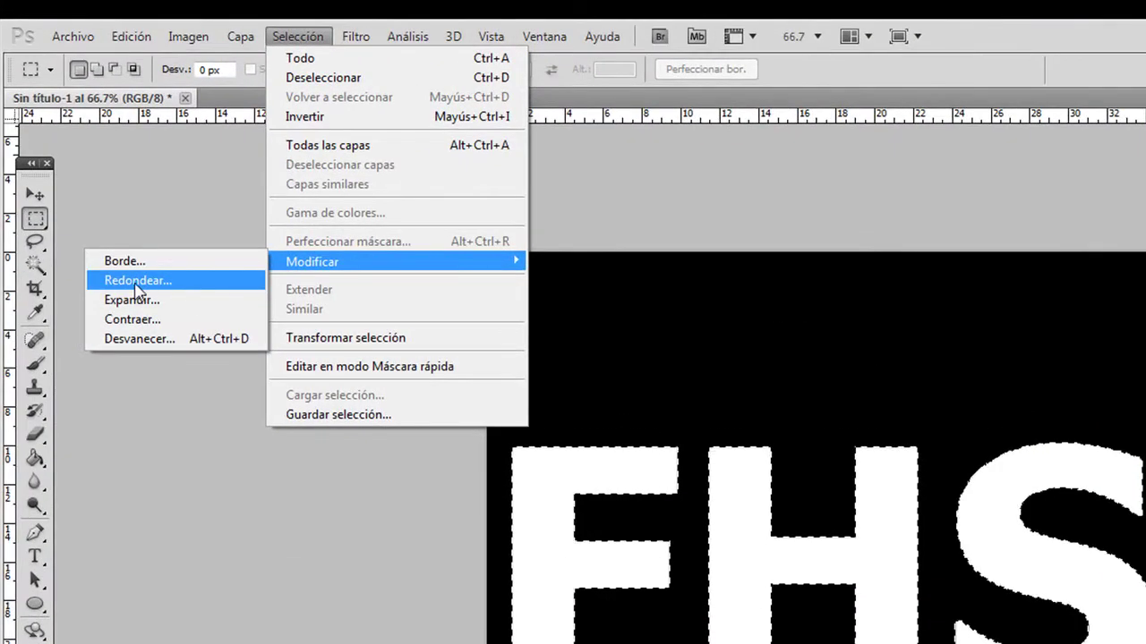
click(195, 285)
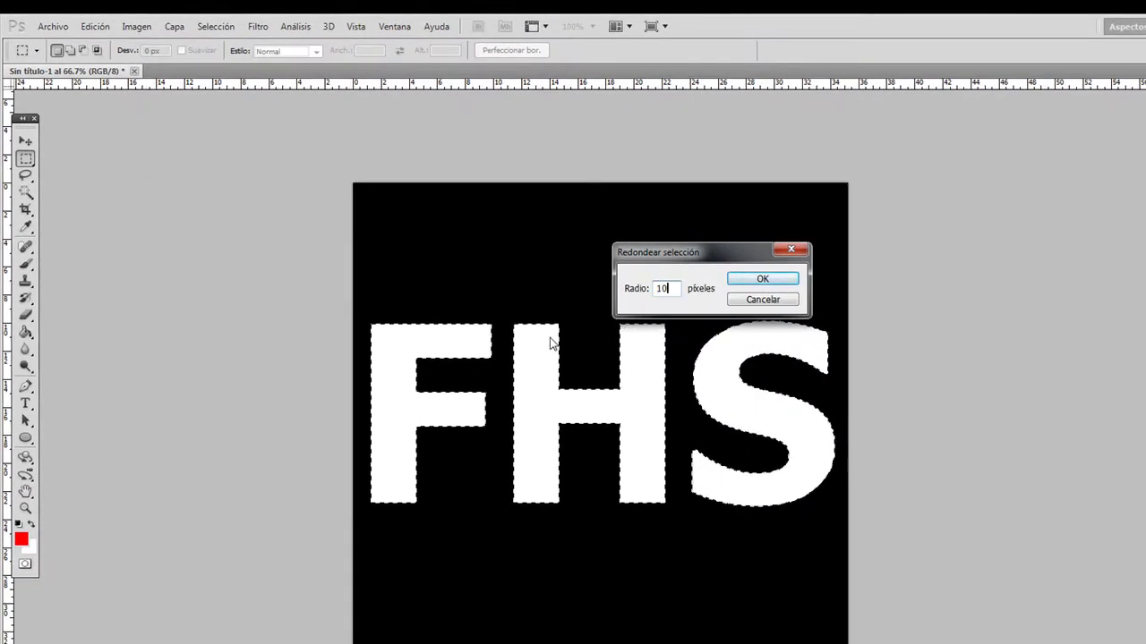
click(745, 282)
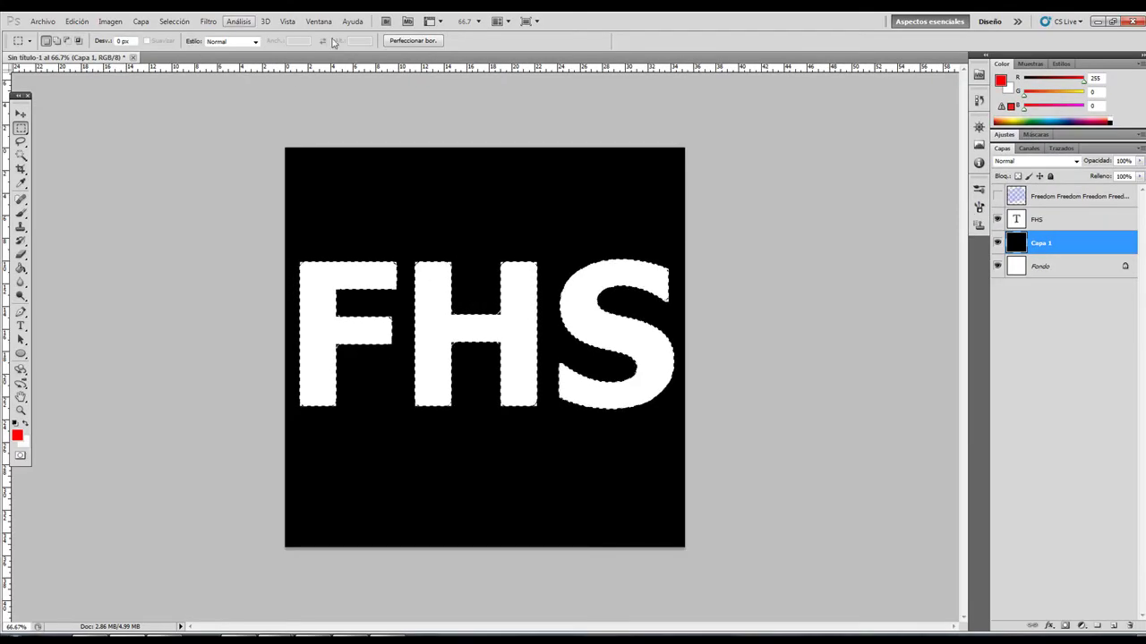
key(ctrl+alt+z)
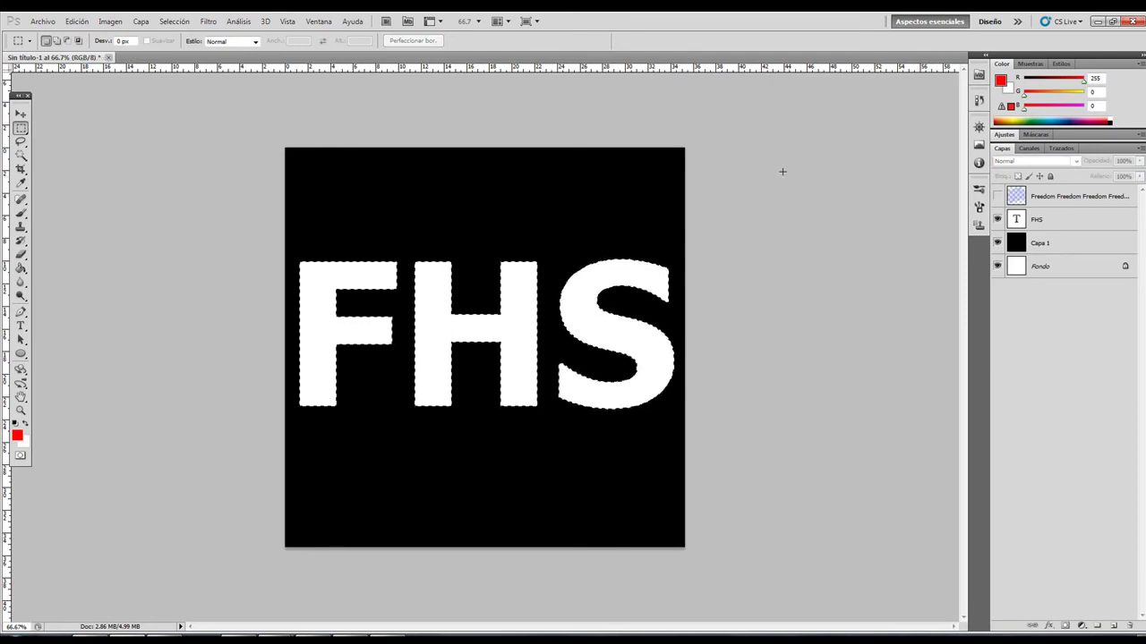
- Contract the FHS letter selection so it sits slightly inside the letter edges
click(120, 23)
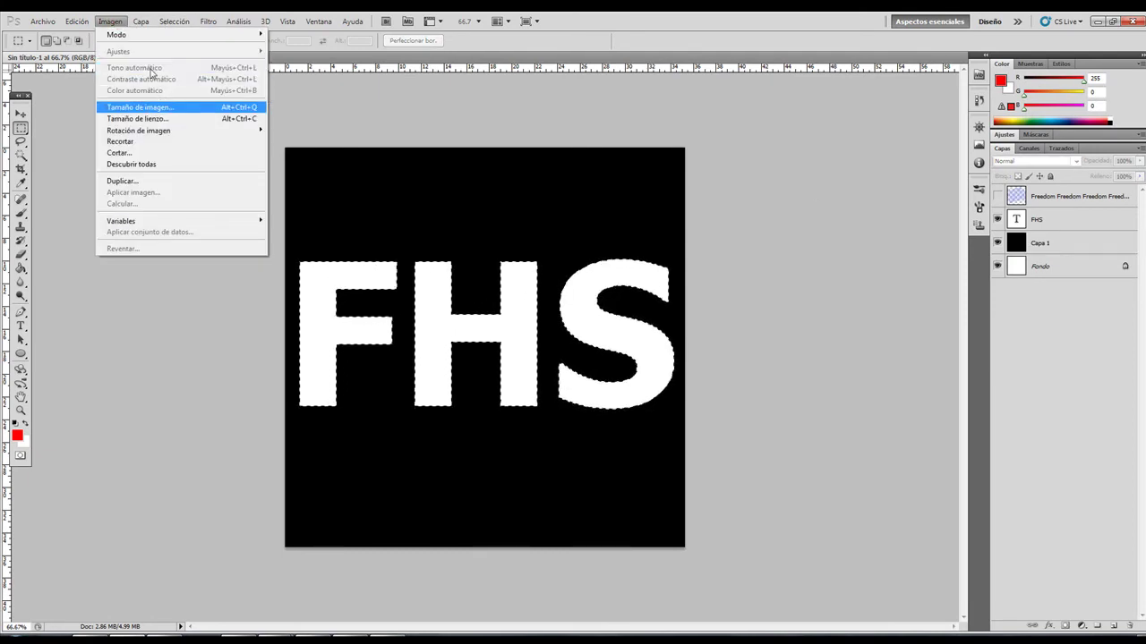
mouse_move(175, 21)
mouse_move(190, 154)
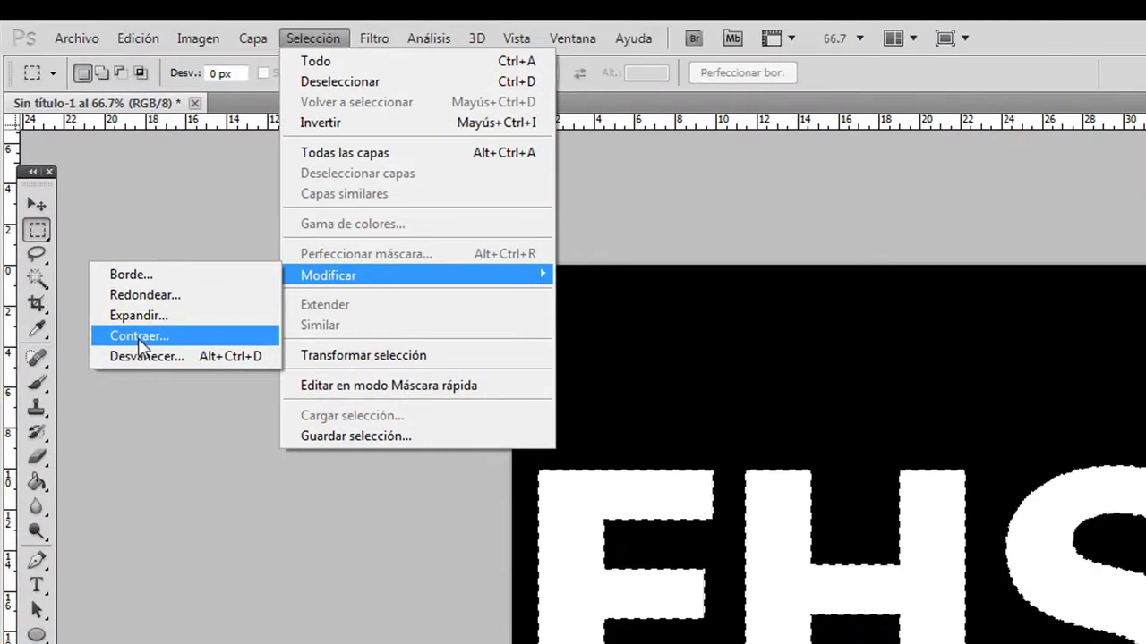
click(139, 337)
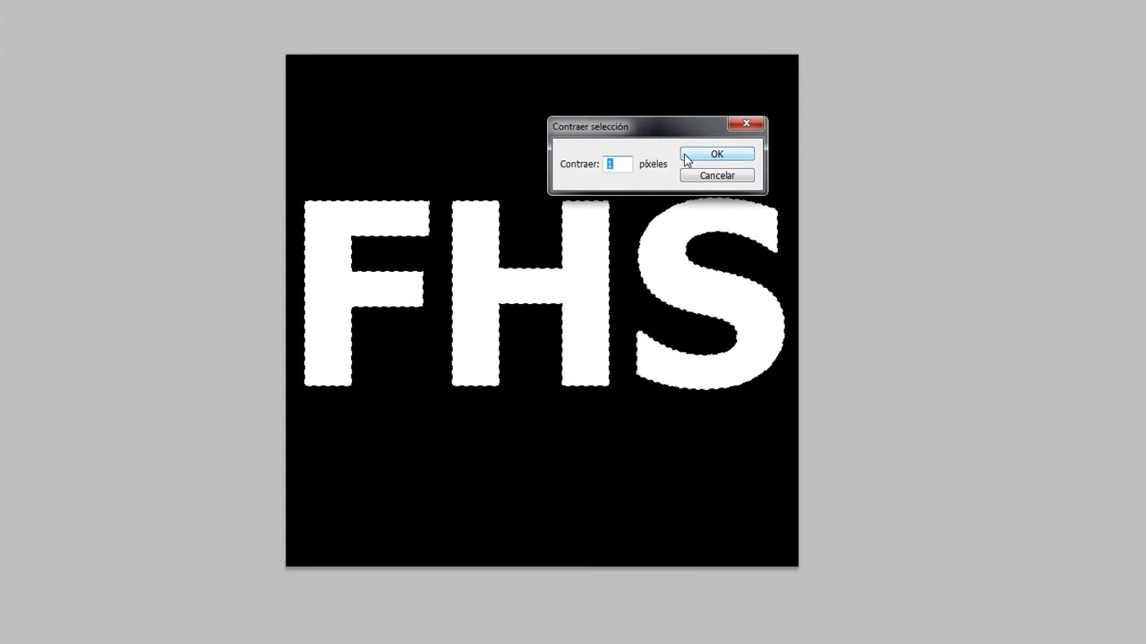
click(698, 162)
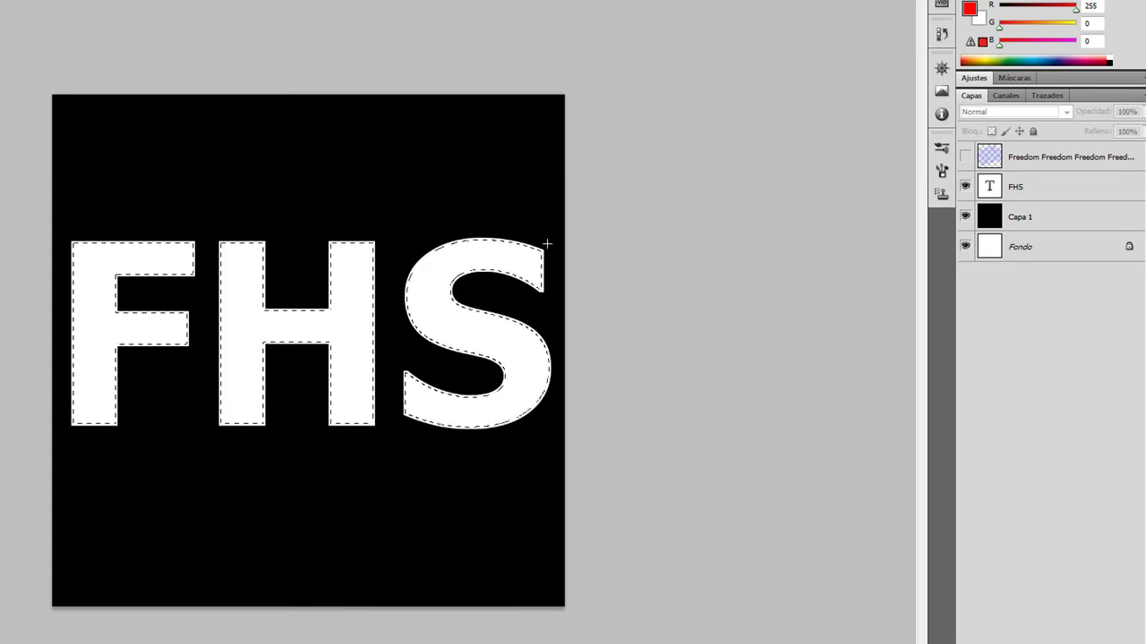
- Hide the FHS text layer, clear the contracted letter area of the black layer Capa 1 to white, and undo the clearing
click(1029, 219)
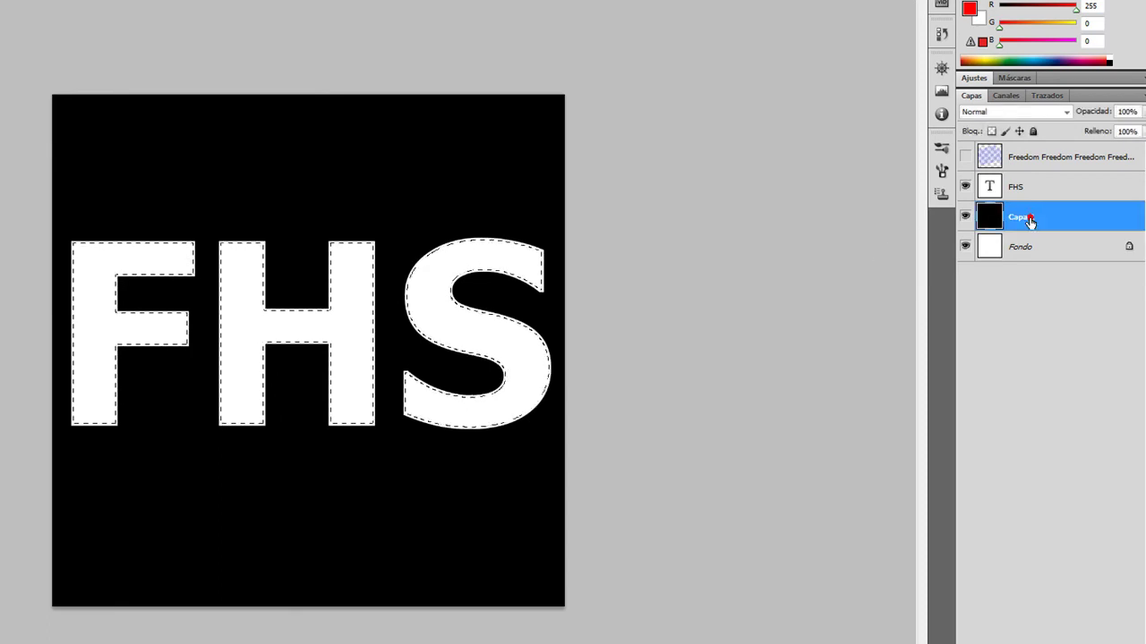
click(966, 188)
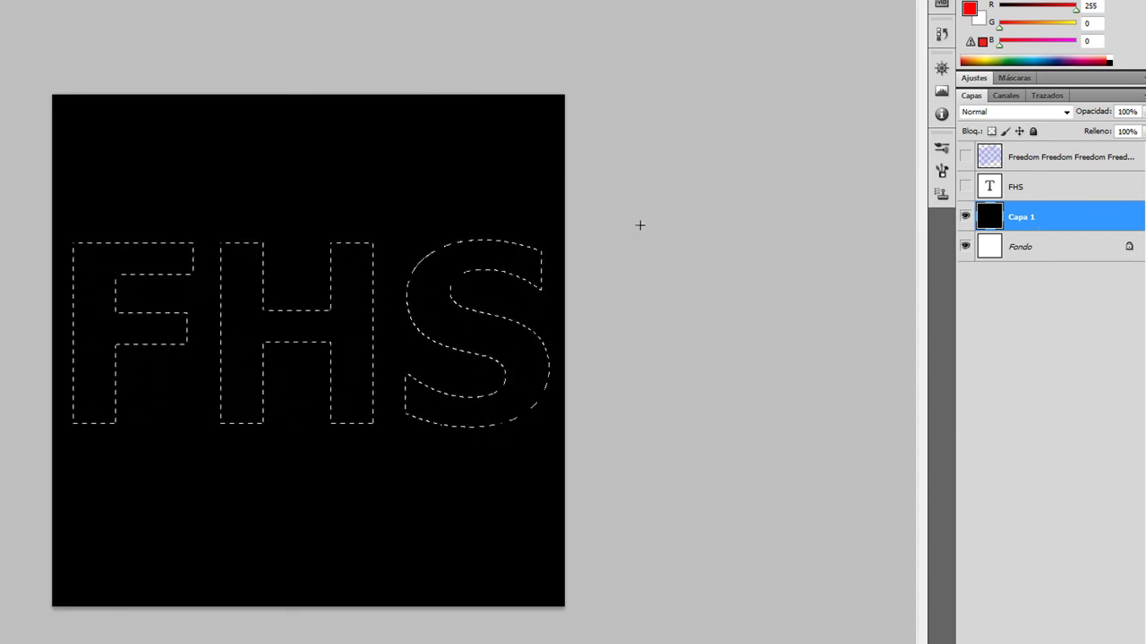
key(ctrl+BackSpace)
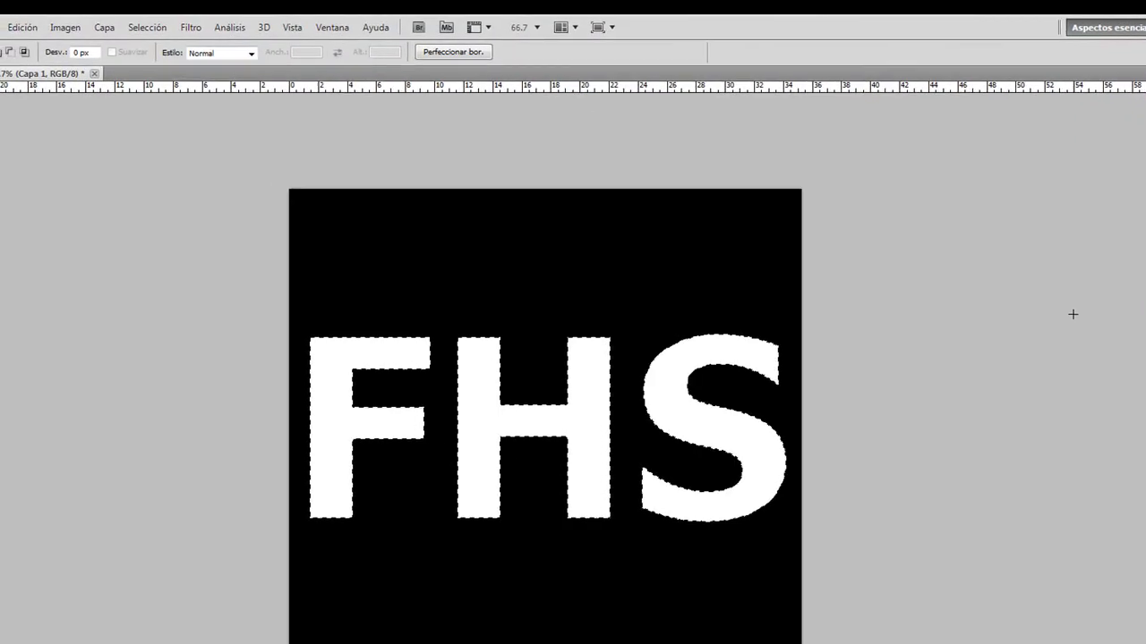
key(Delete)
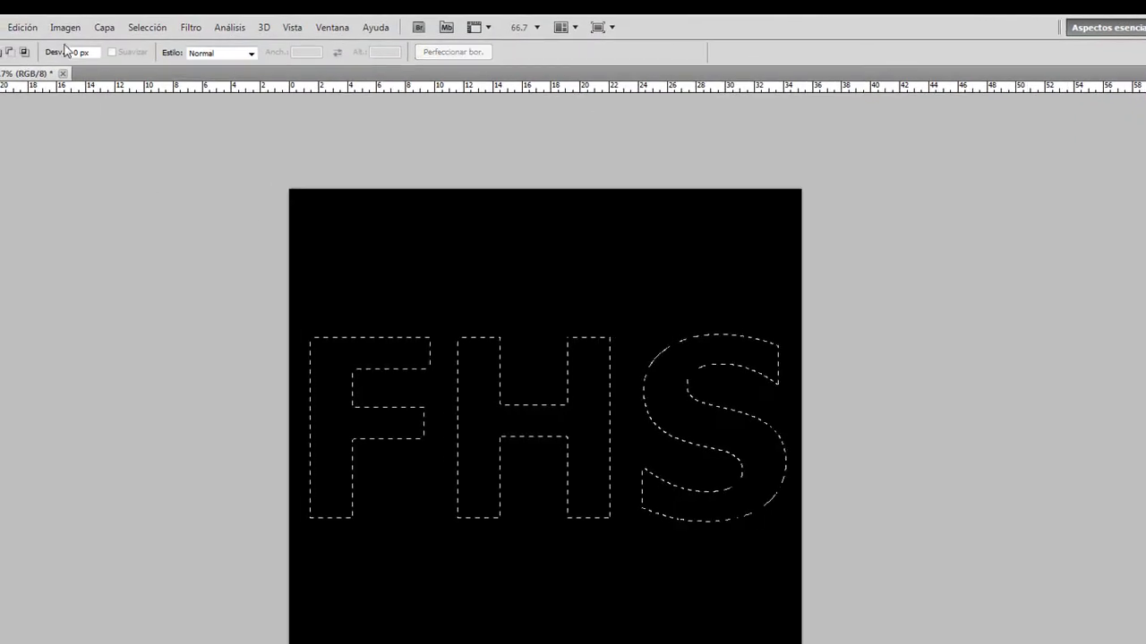
- Invert the contracted letter selection, delete the area around the letters from the black layer Capa 1, and undo it
click(143, 29)
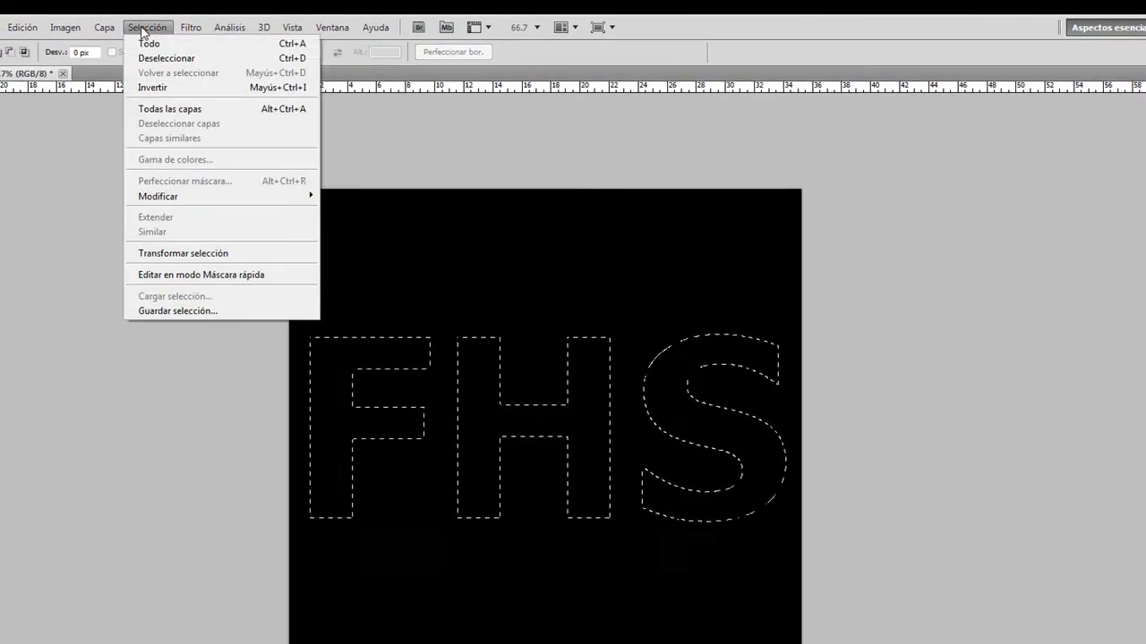
click(181, 90)
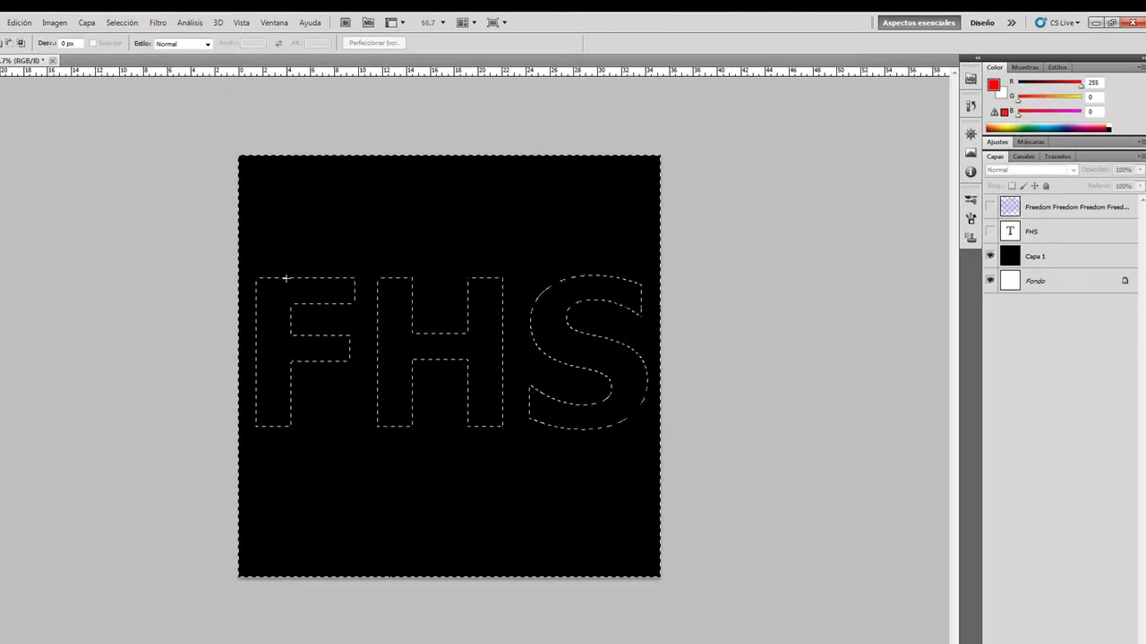
click(1050, 259)
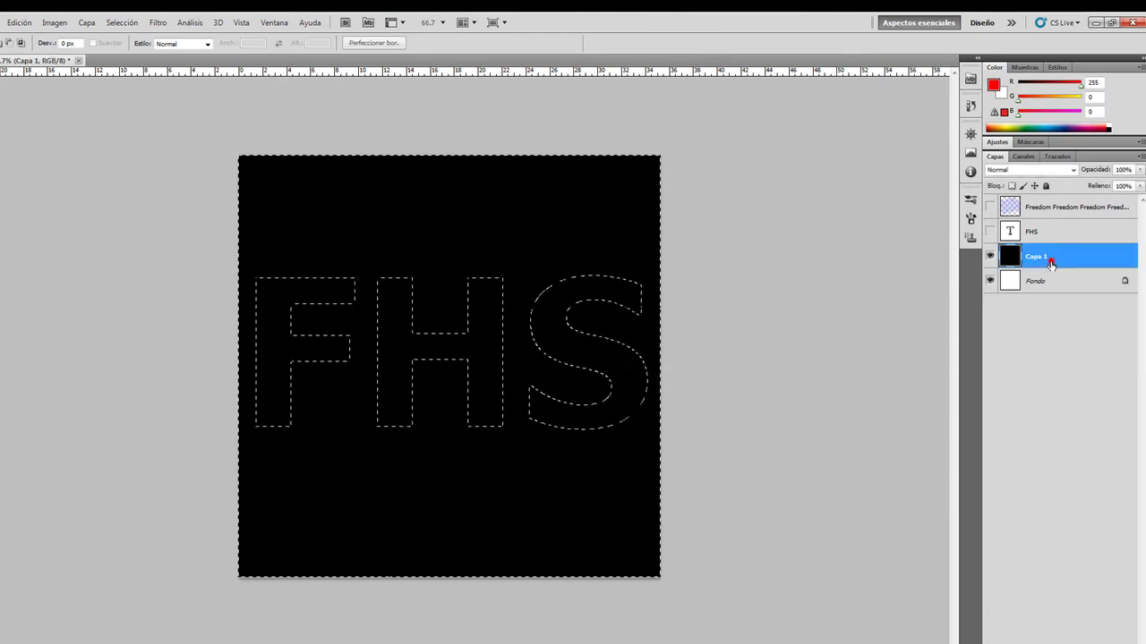
key(Delete)
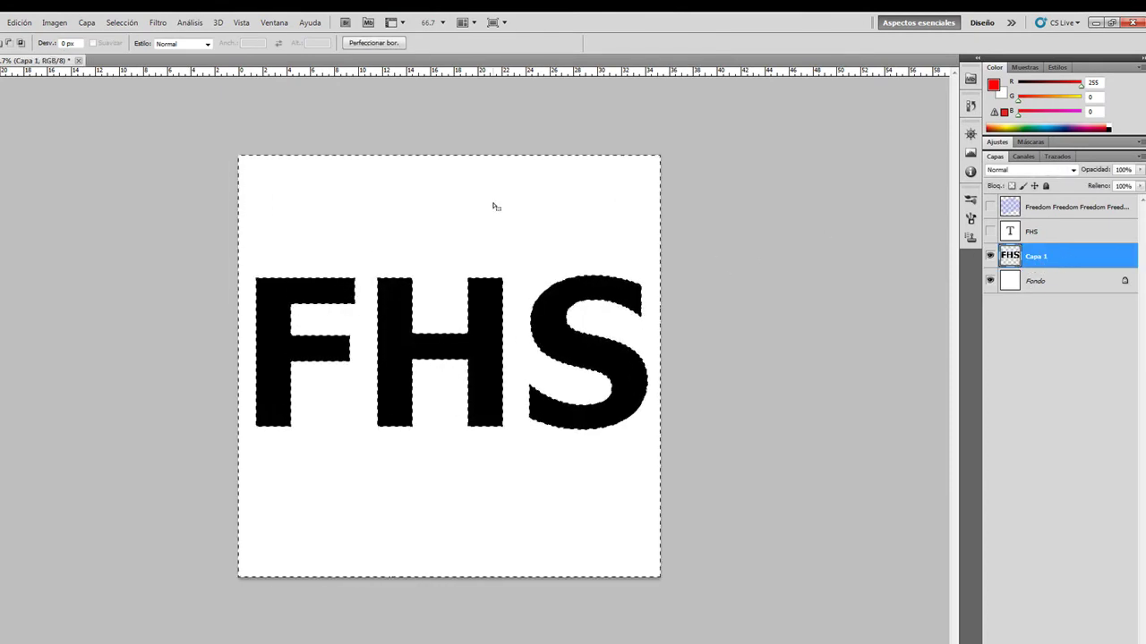
key(ctrl+z)
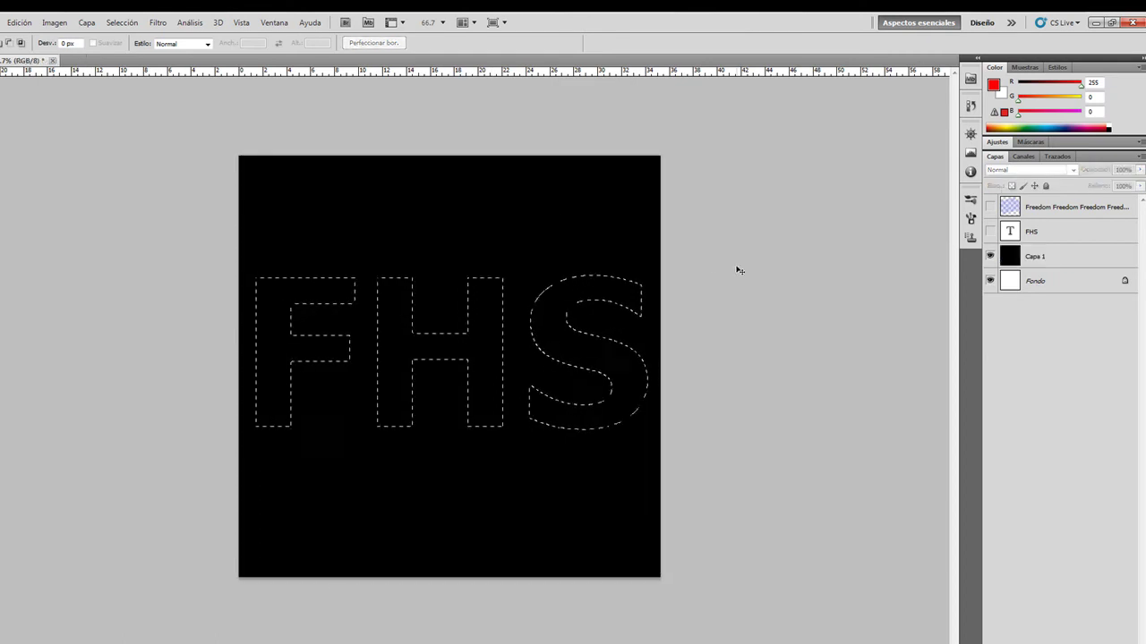
- Show the FHS text layer again and contract the letter selection by 4 pixels
click(1043, 234)
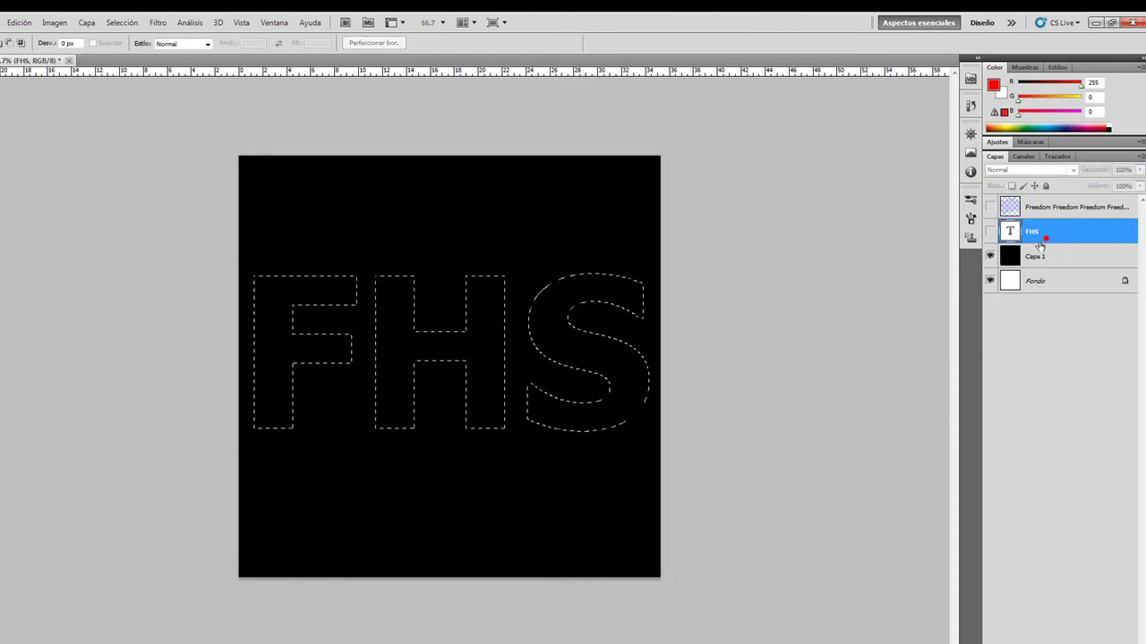
click(990, 231)
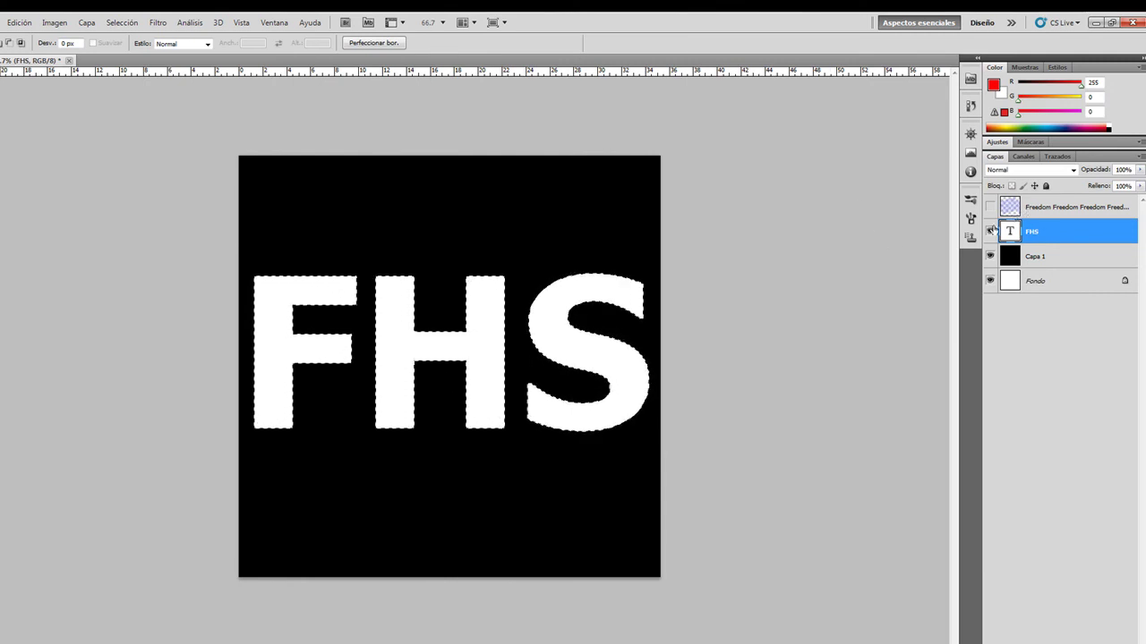
click(121, 22)
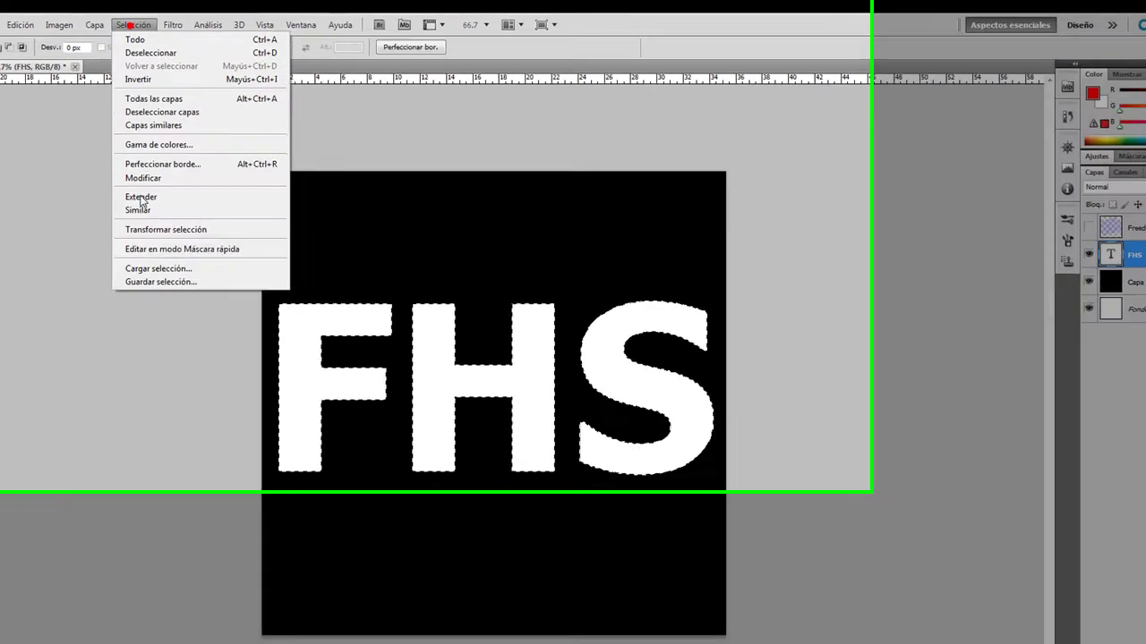
click(170, 162)
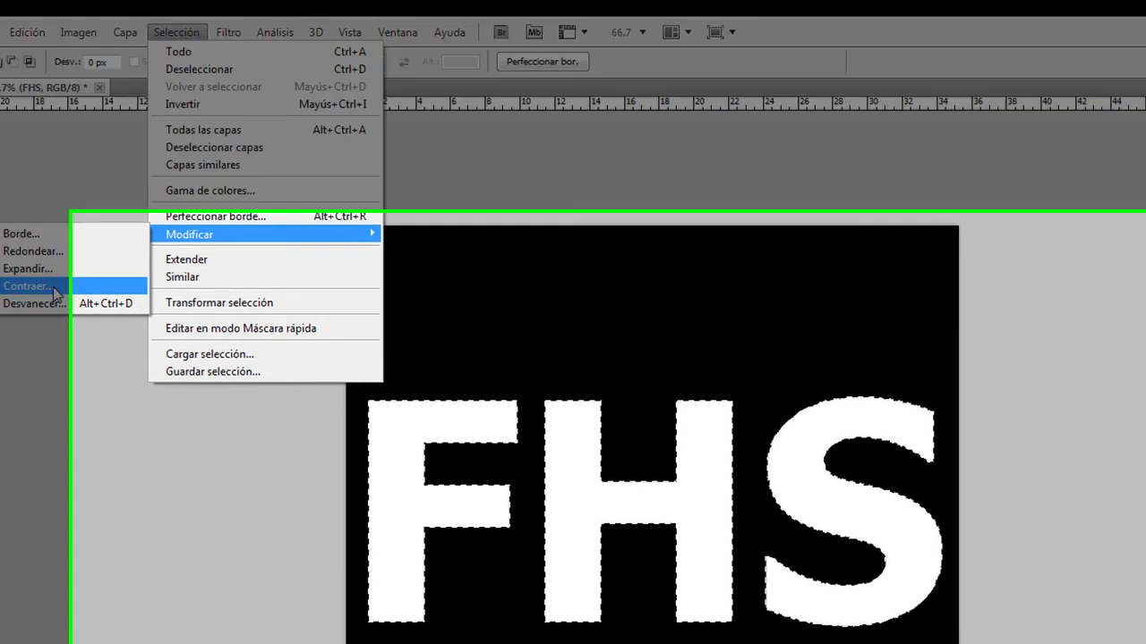
click(57, 287)
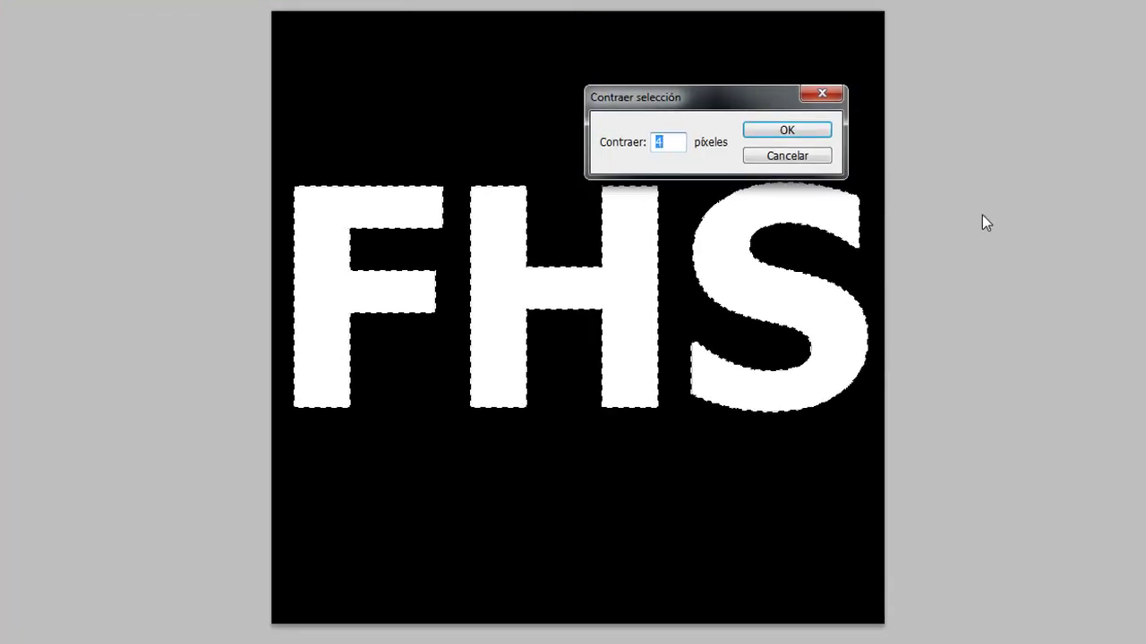
click(781, 127)
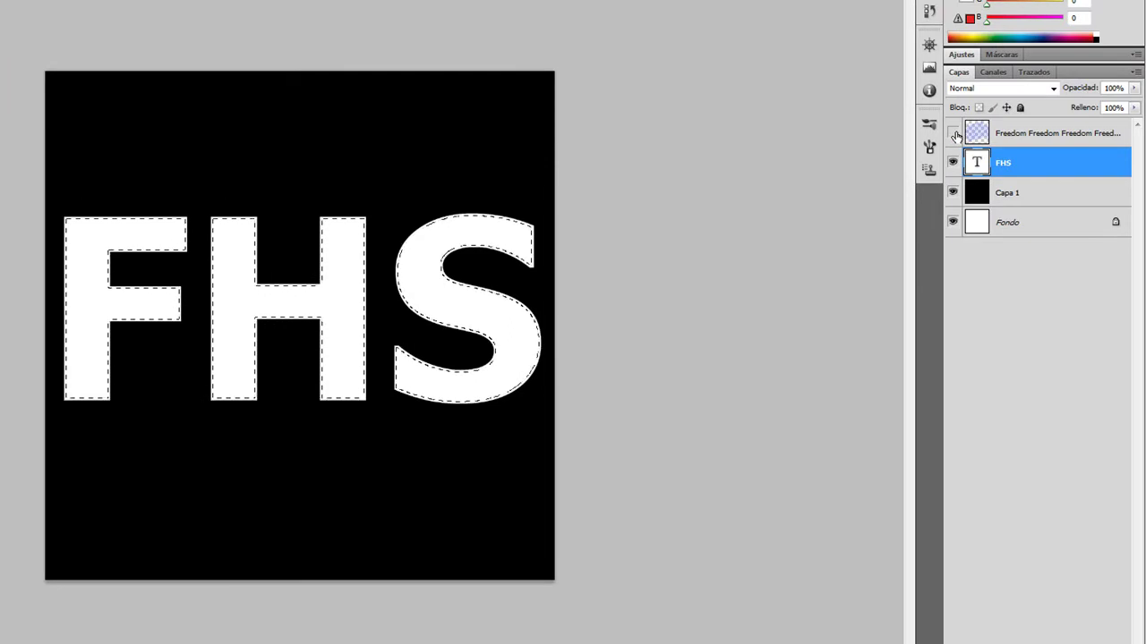
- Show the Freedom text layer, delete everything on it outside the contracted letter selection, and deselect
click(954, 134)
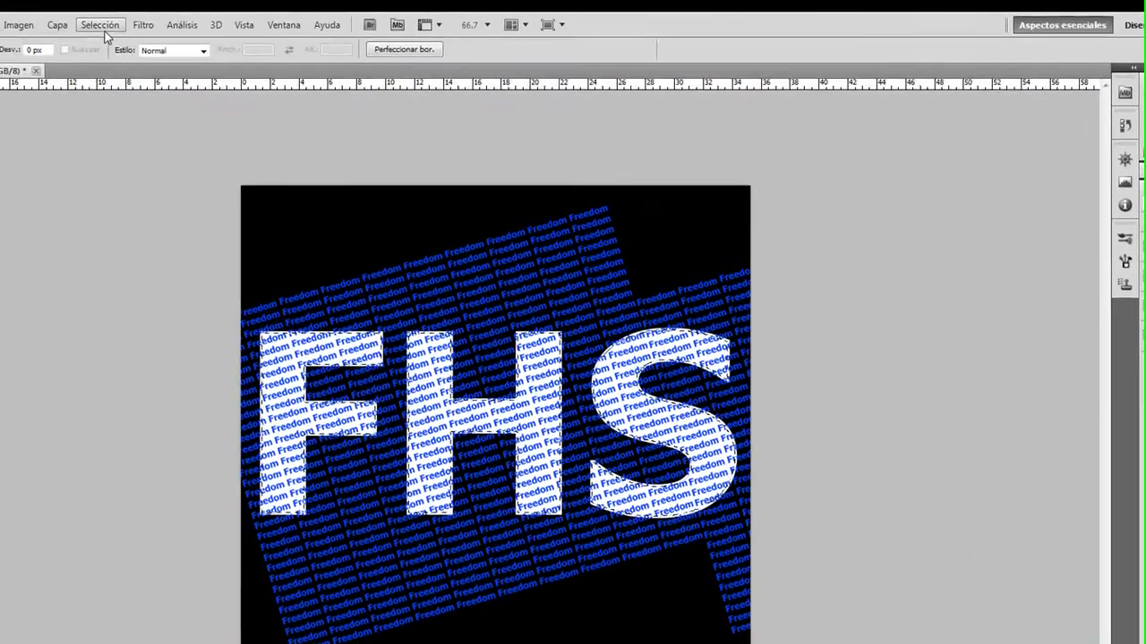
click(104, 31)
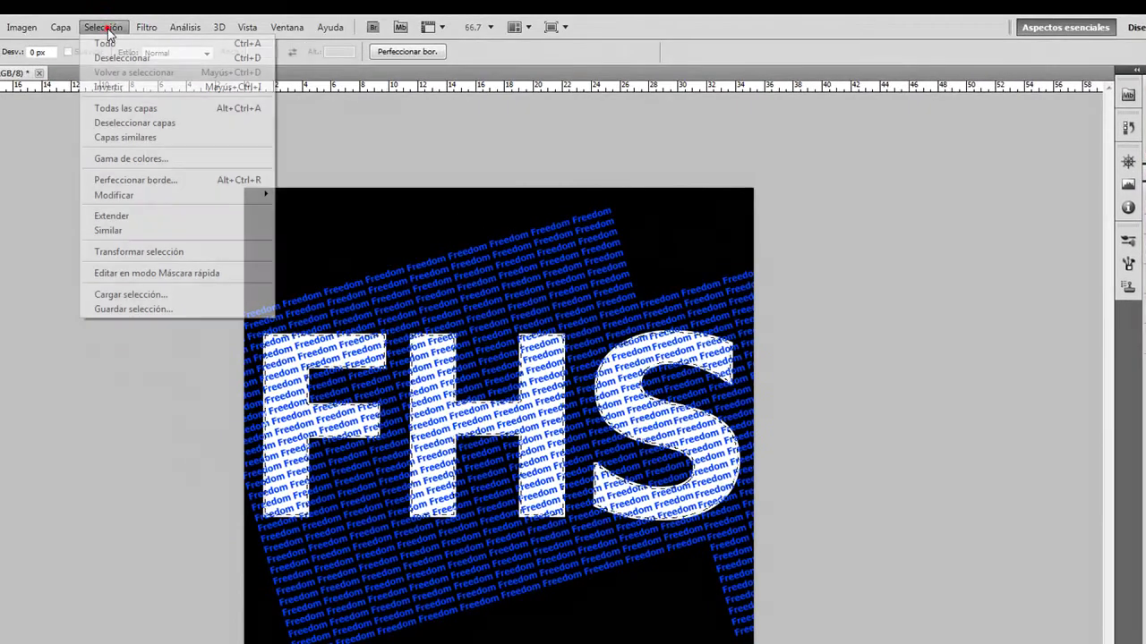
click(115, 90)
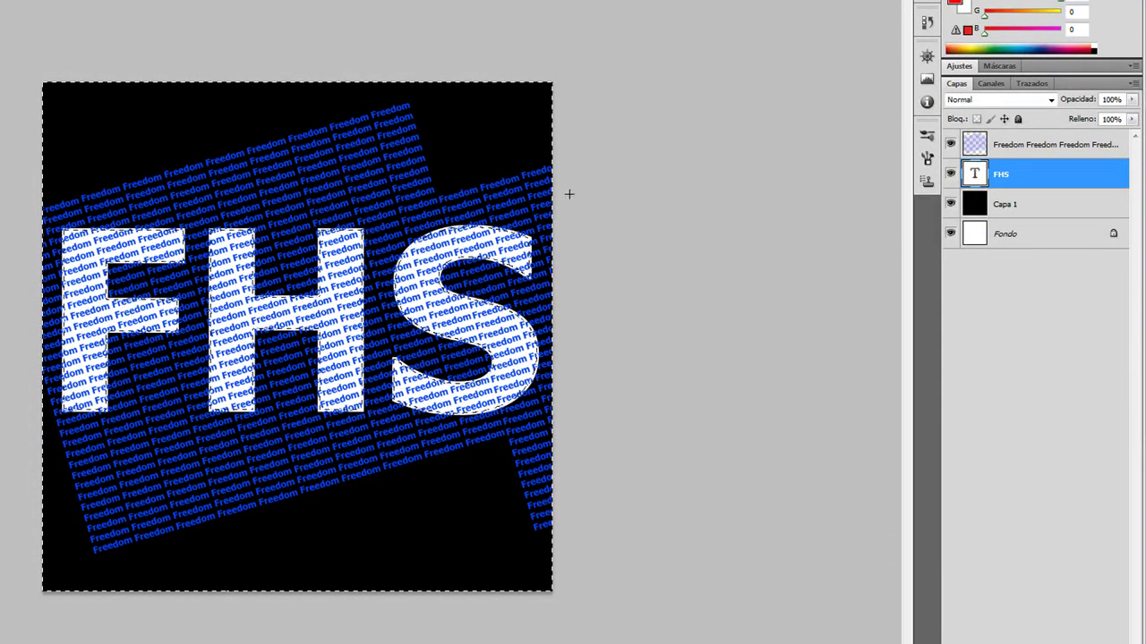
click(1035, 144)
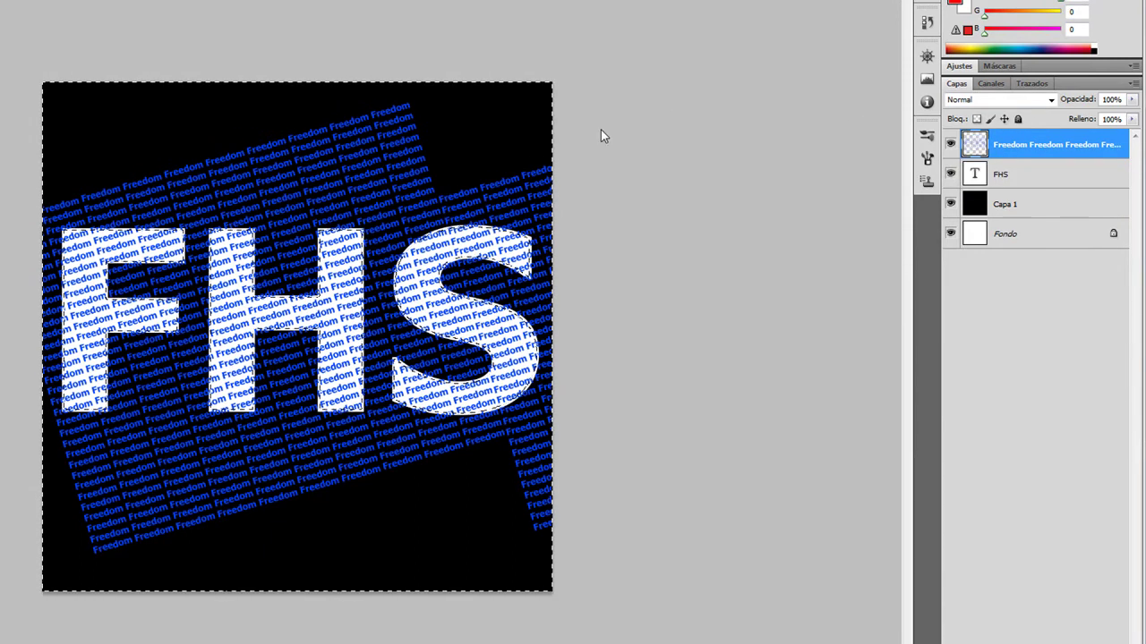
key(Delete)
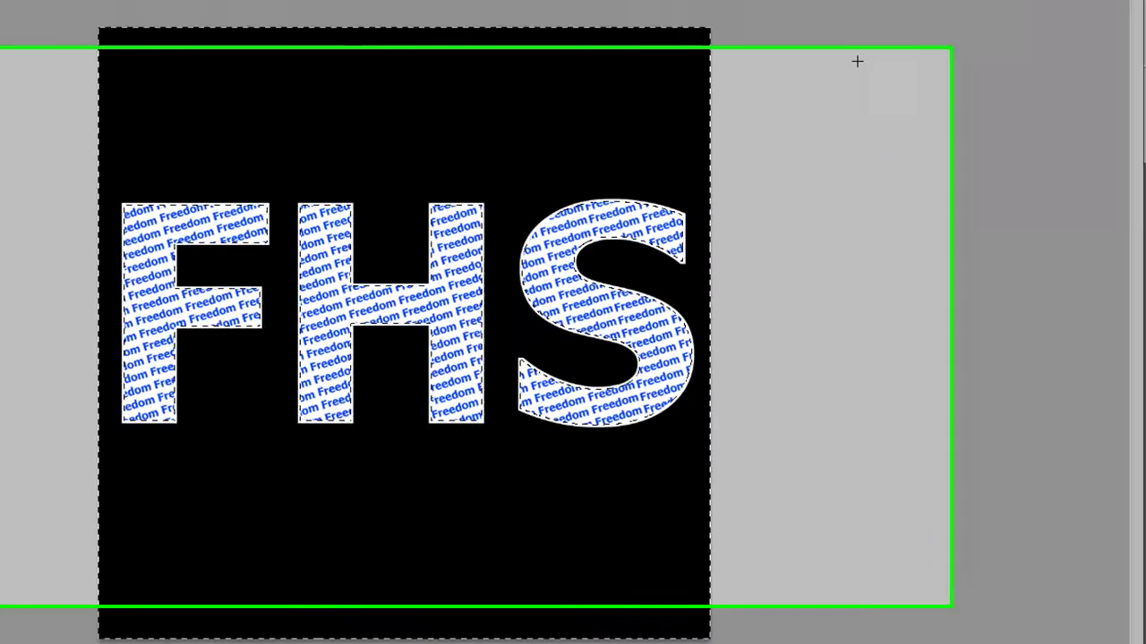
click(675, 111)
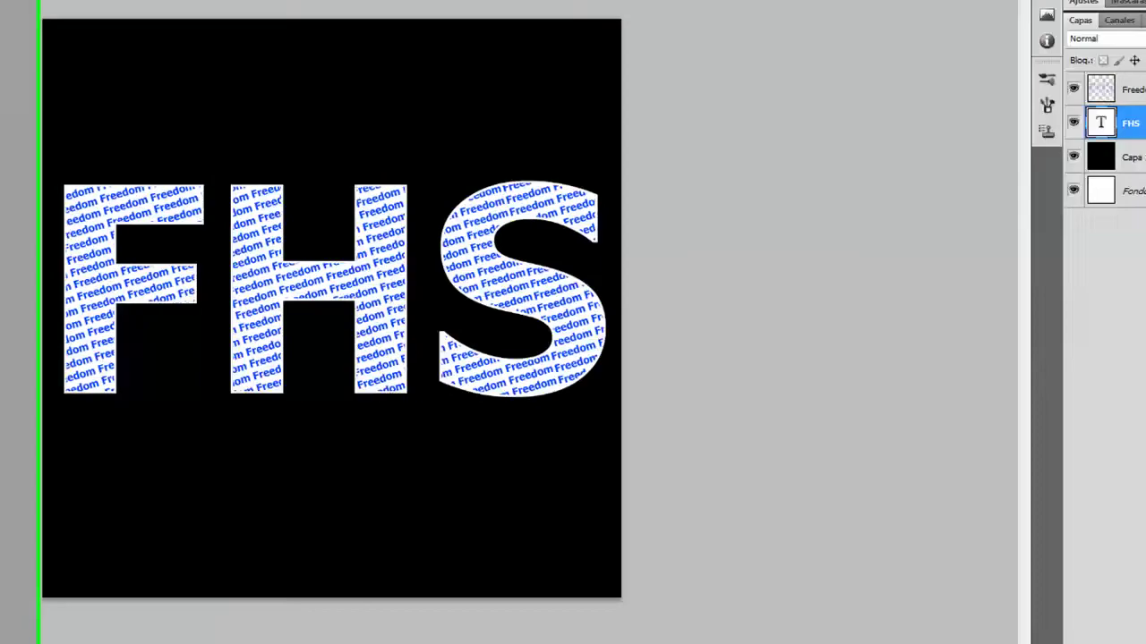
- Add an inner glow effect to the FHS layer and set its colour to pure blue
double_click(1047, 130)
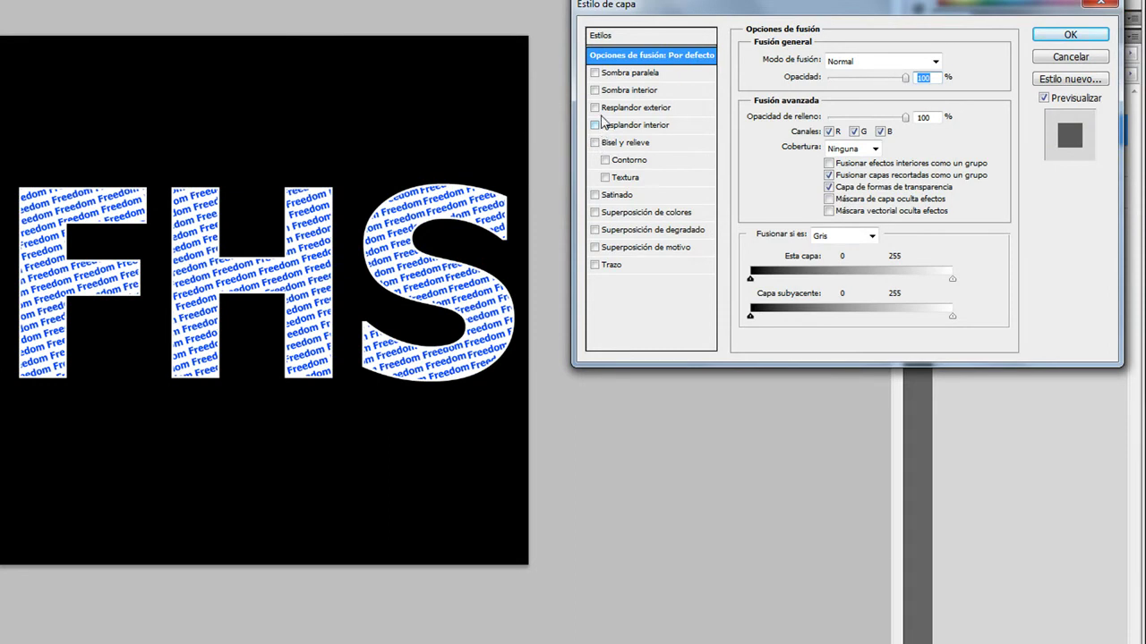
click(595, 124)
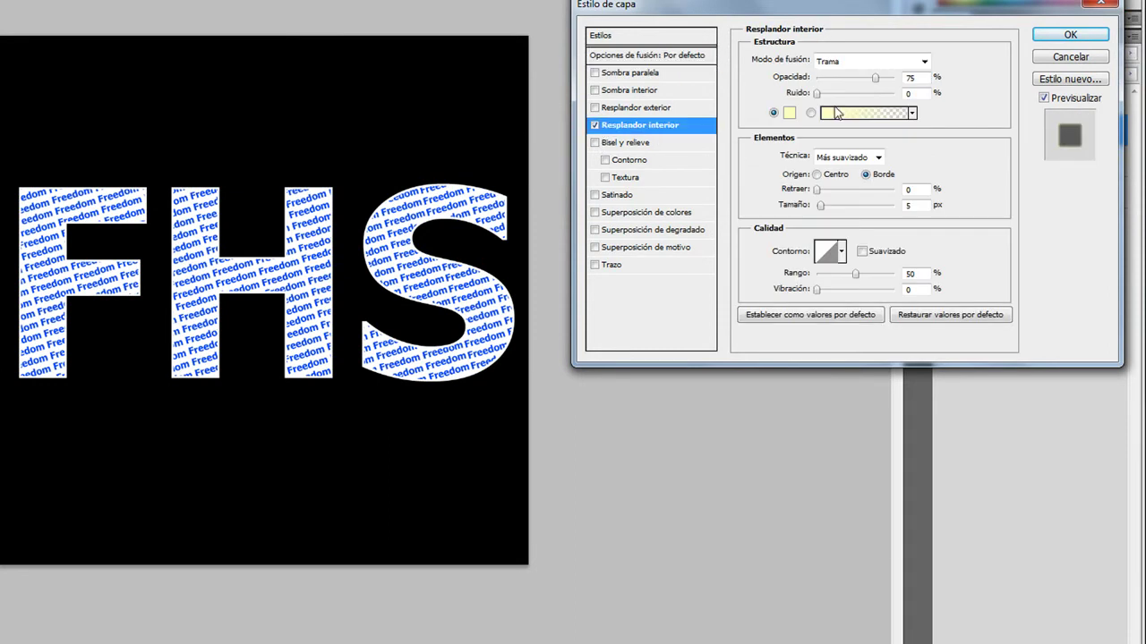
click(789, 111)
drag(672, 240, 674, 215)
click(691, 281)
click(815, 202)
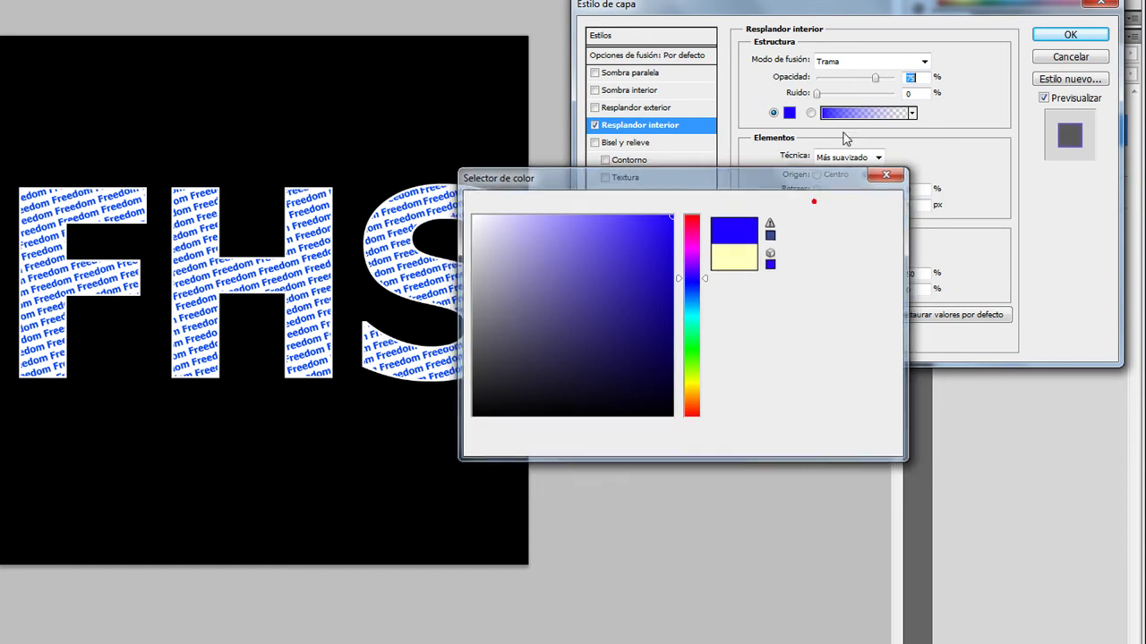
- Set the FHS inner glow to Normal blend mode, 100% opacity and a size of 16 px, and apply it
click(925, 61)
click(828, 78)
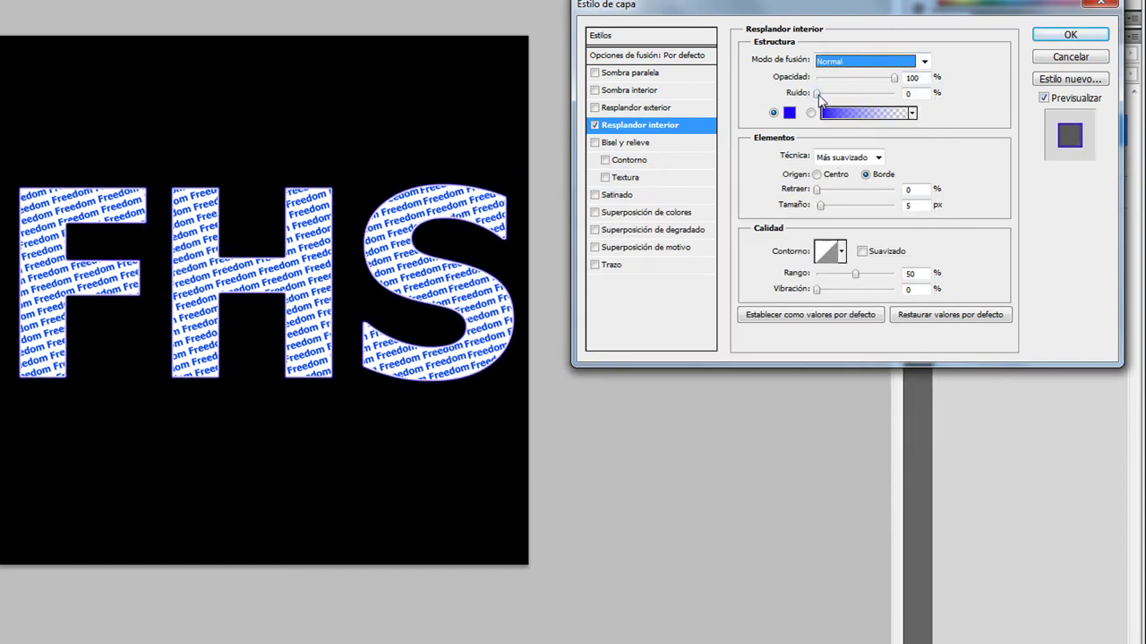
drag(825, 210, 832, 209)
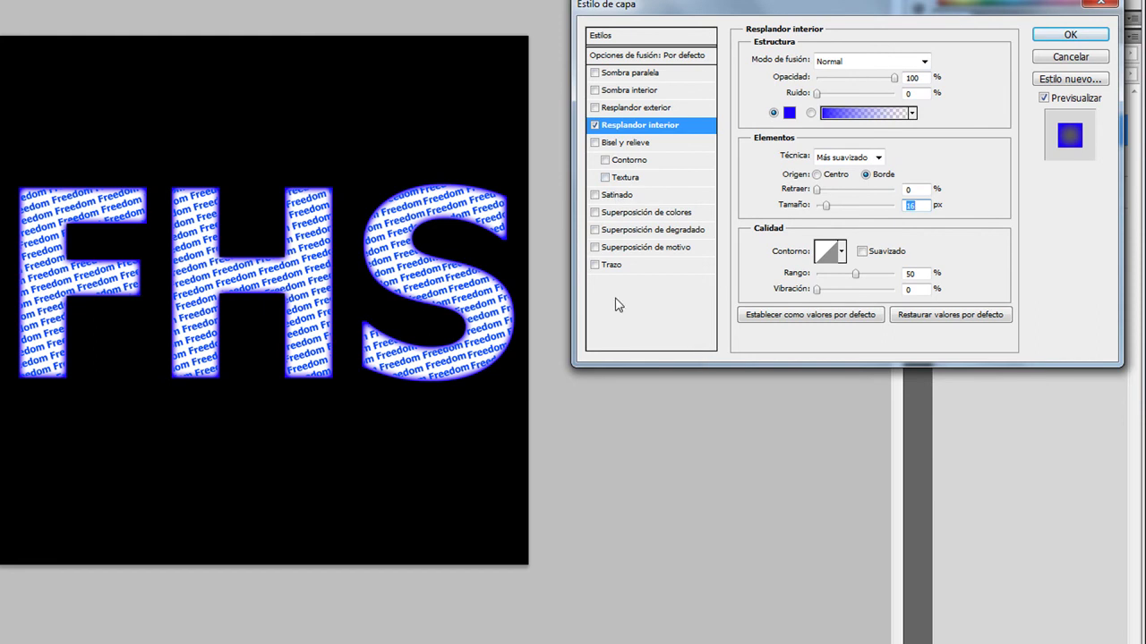
click(1072, 35)
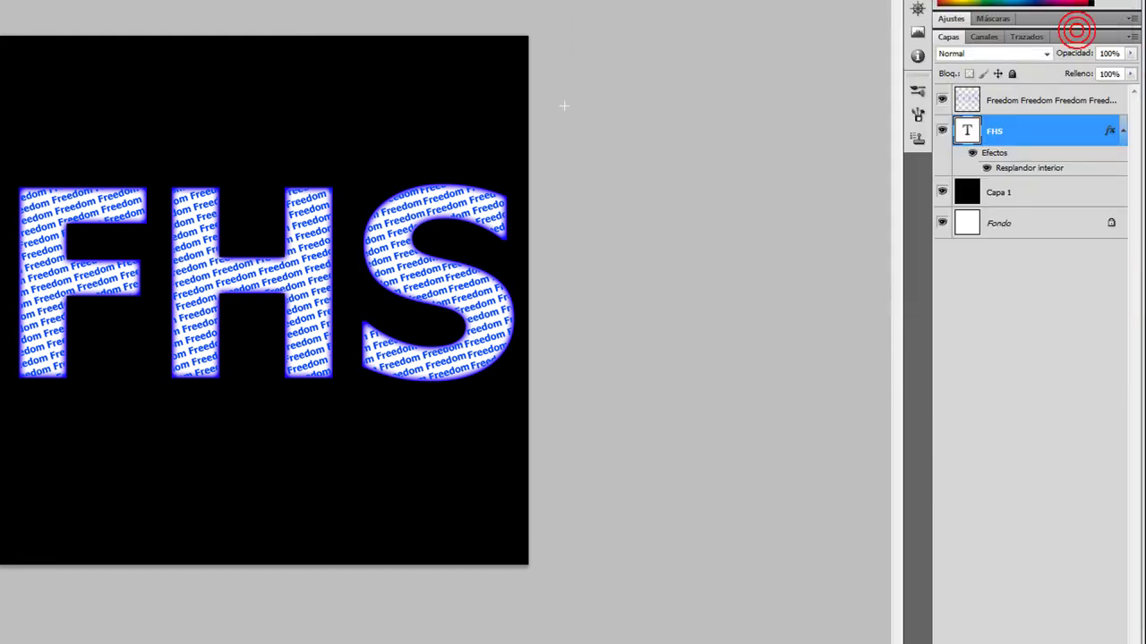
- Make a wide rectangular selection on the black area above the letters, with layer Capa 1 active
key(v)
click(2, 221)
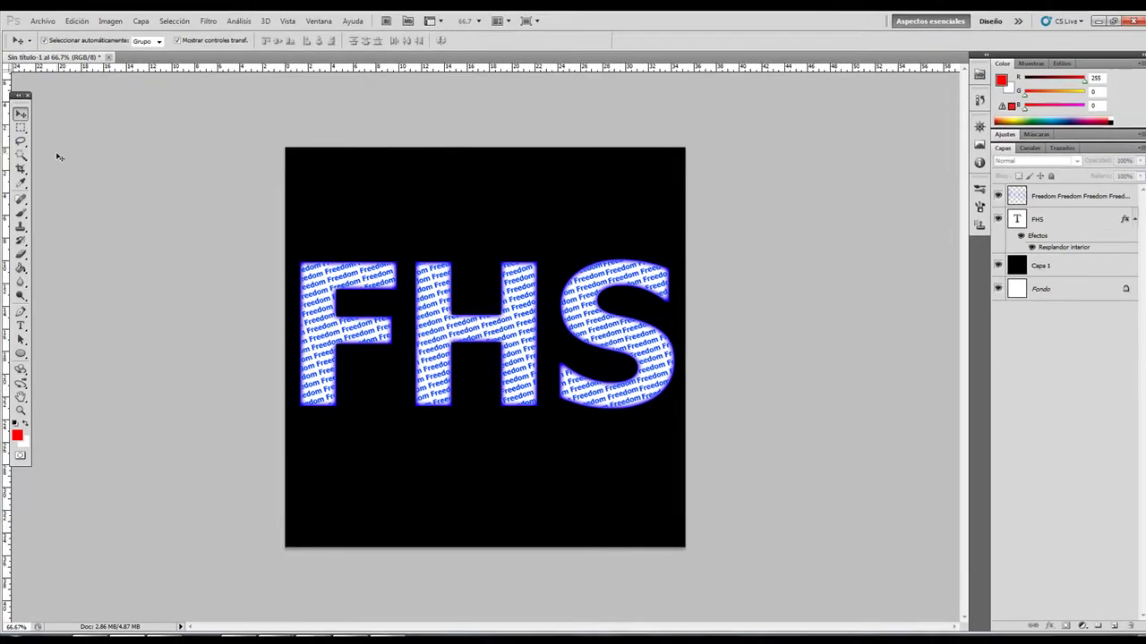
click(20, 128)
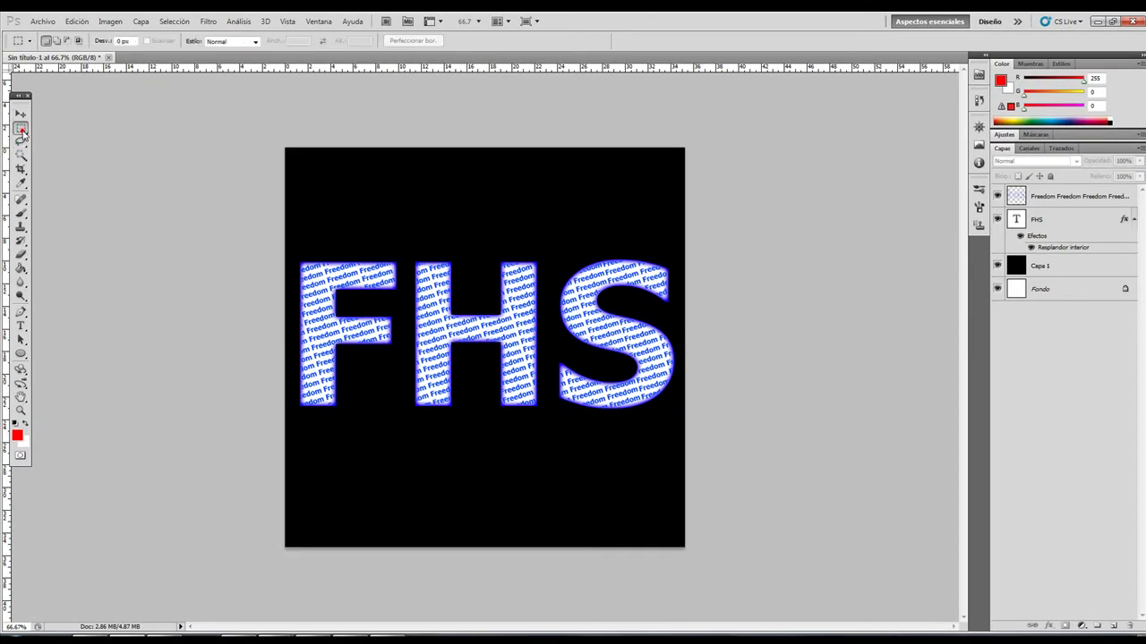
click(77, 128)
scroll(323, 284, up, 3)
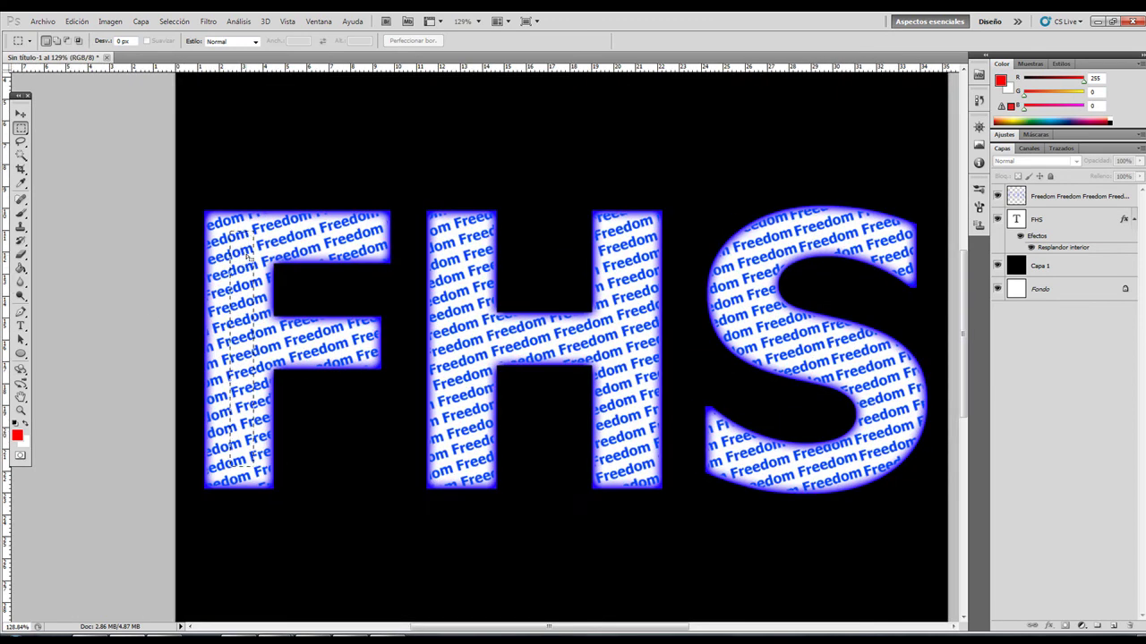
click(1065, 269)
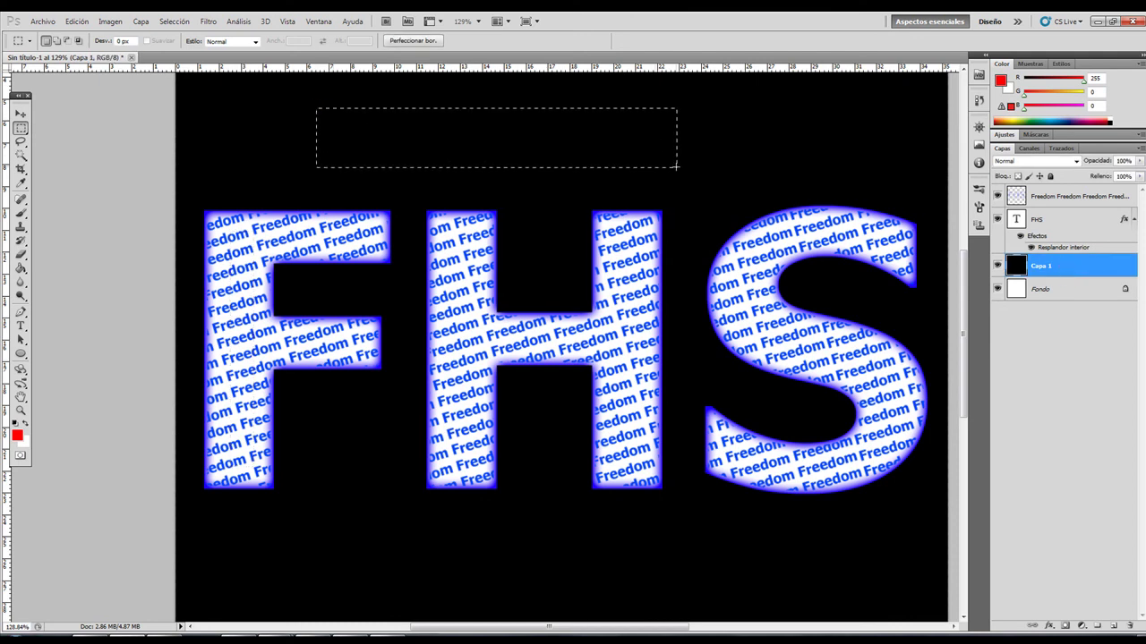
- Try to delete the rectangular selection from the FHS text layer, and make the Freedom text layer active
click(1070, 226)
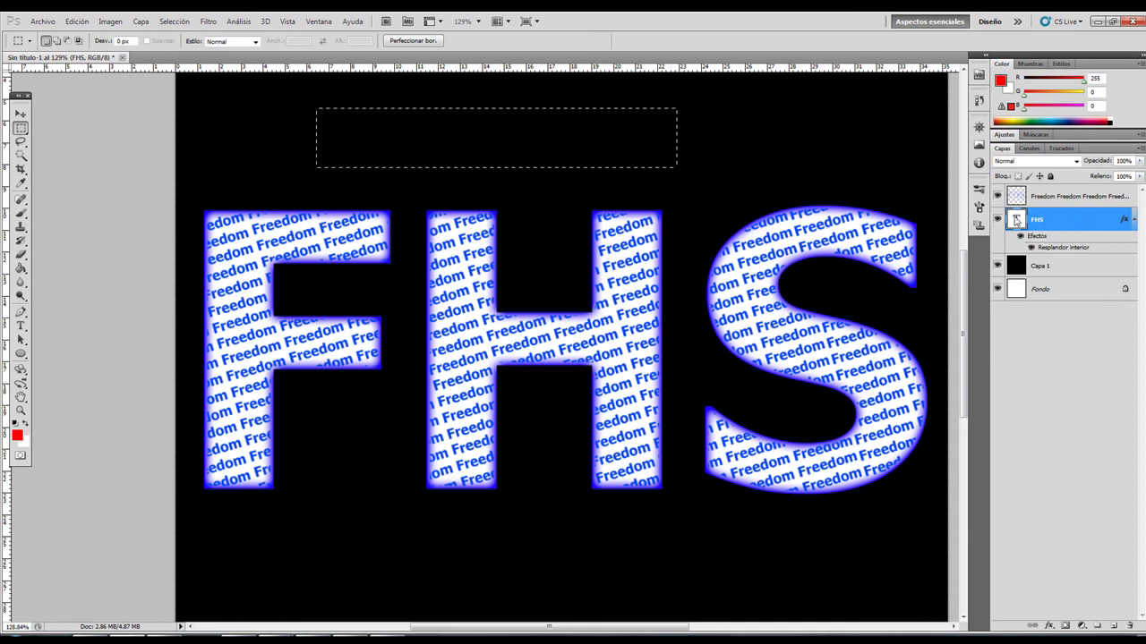
key(Delete)
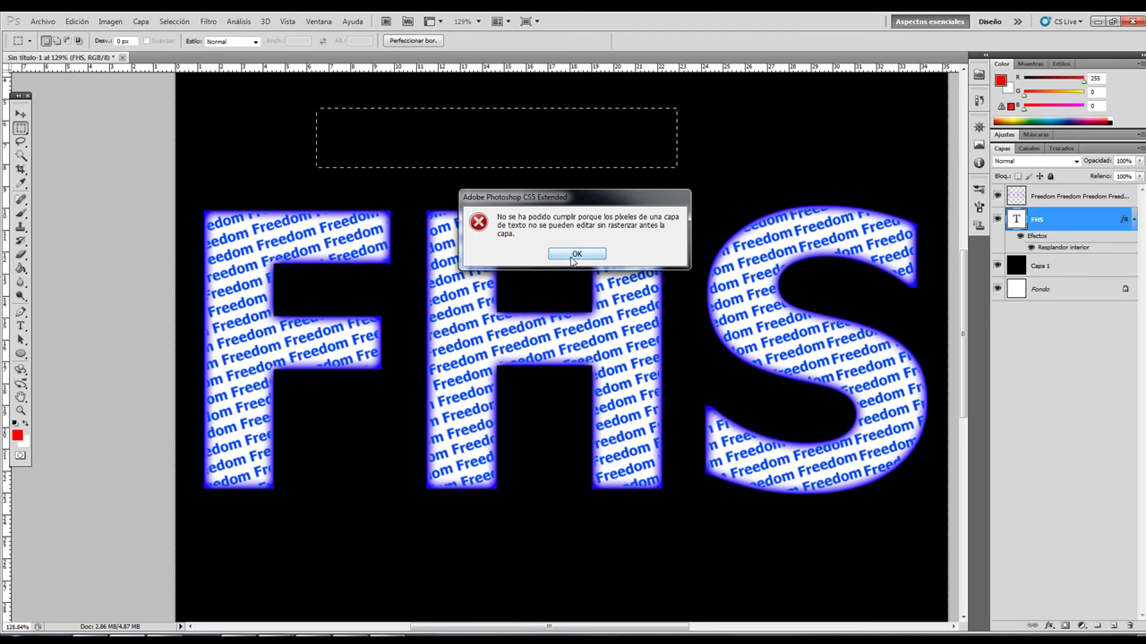
click(575, 255)
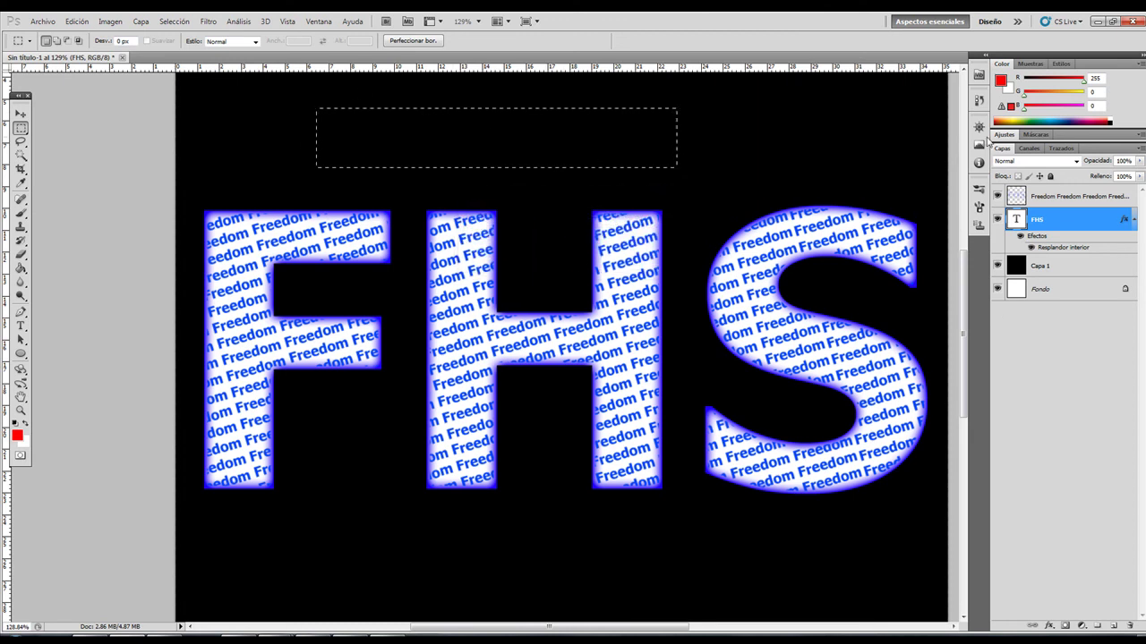
click(1074, 201)
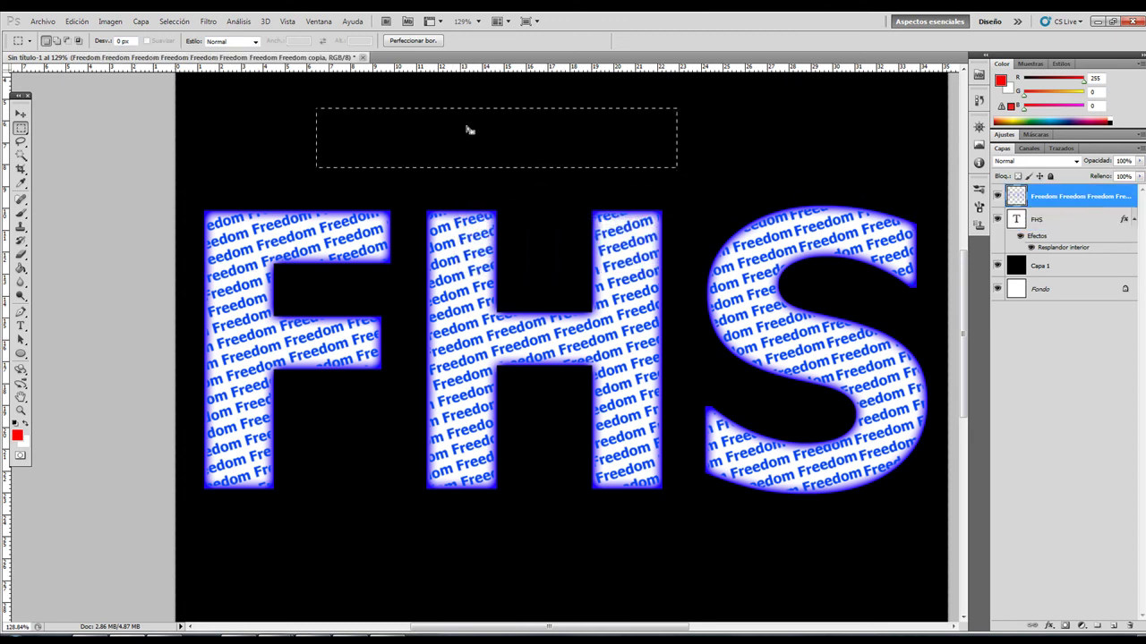
- Clear the rectangular area from Capa 1 and from the Fondo background after converting it to a regular layer
click(1059, 266)
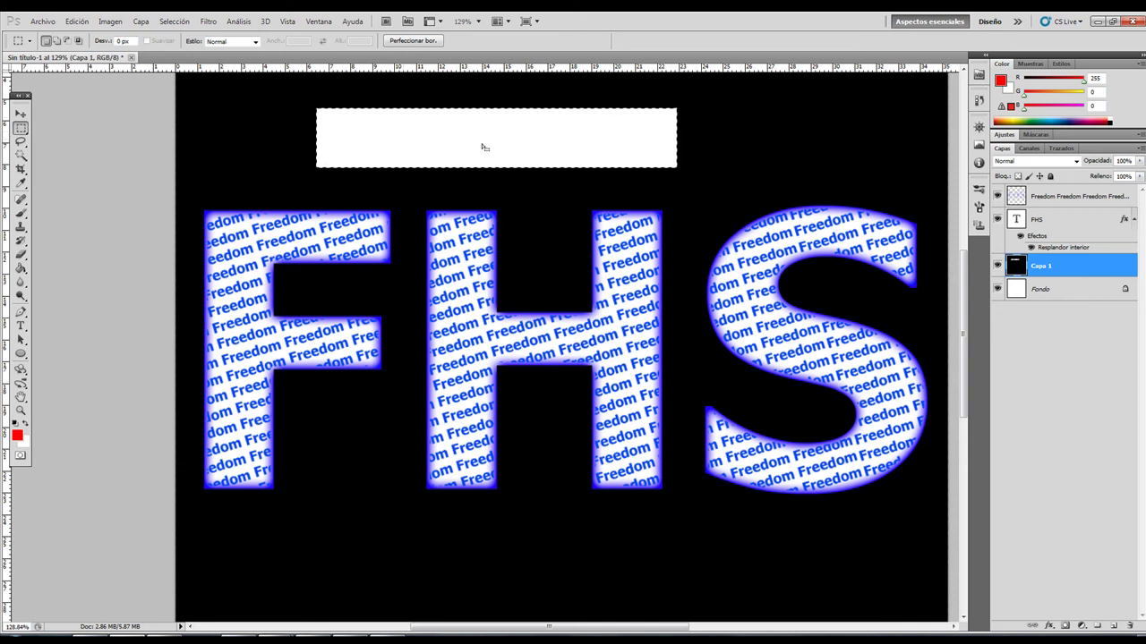
double_click(1041, 290)
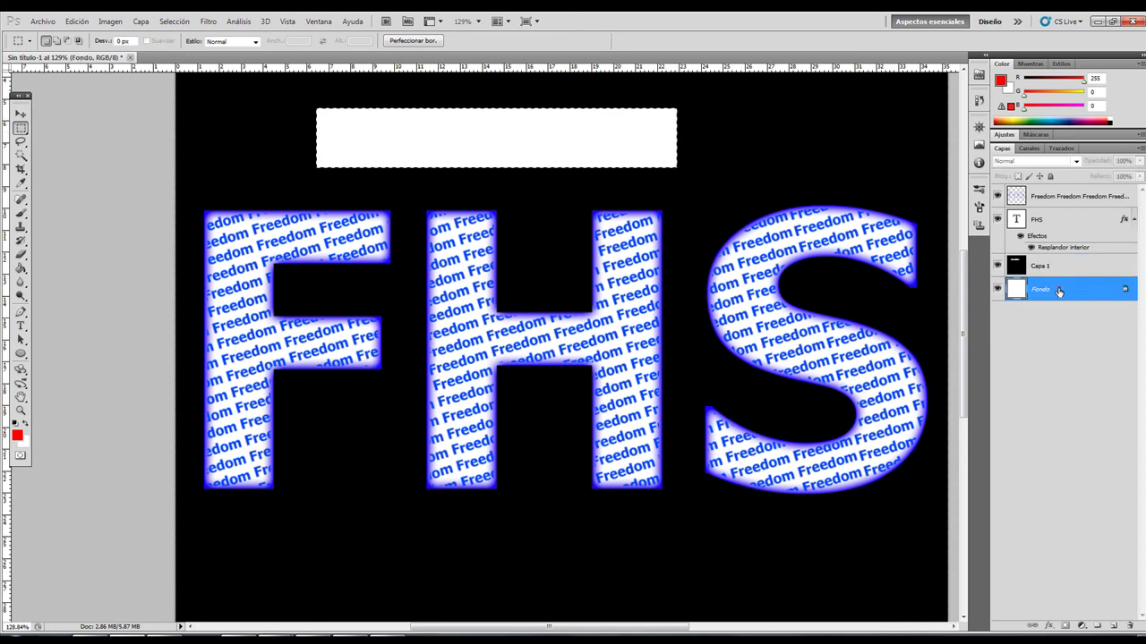
key(Return)
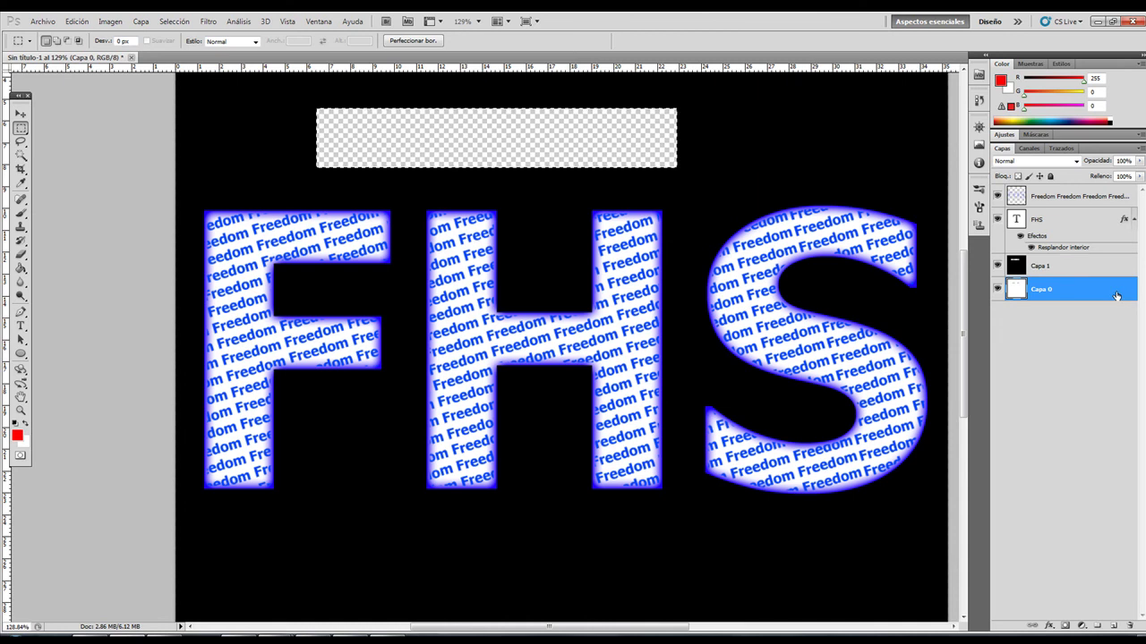
- Fill the cleared rectangle on layer Capa 1 with red and return to the rectangular marquee tool
click(1091, 274)
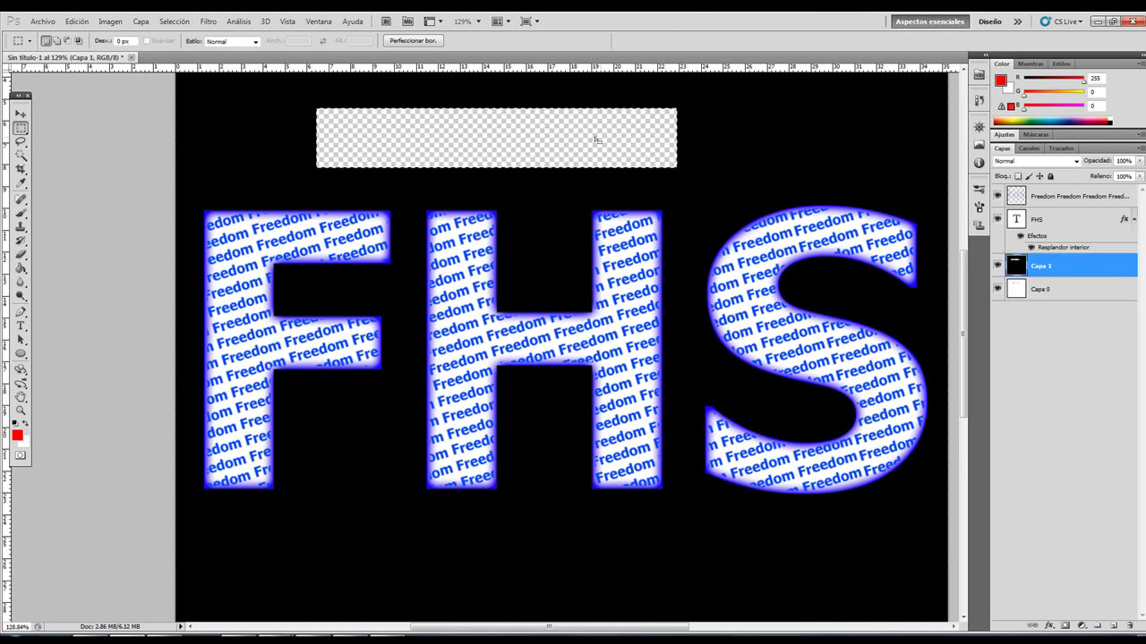
click(20, 269)
click(442, 141)
click(21, 128)
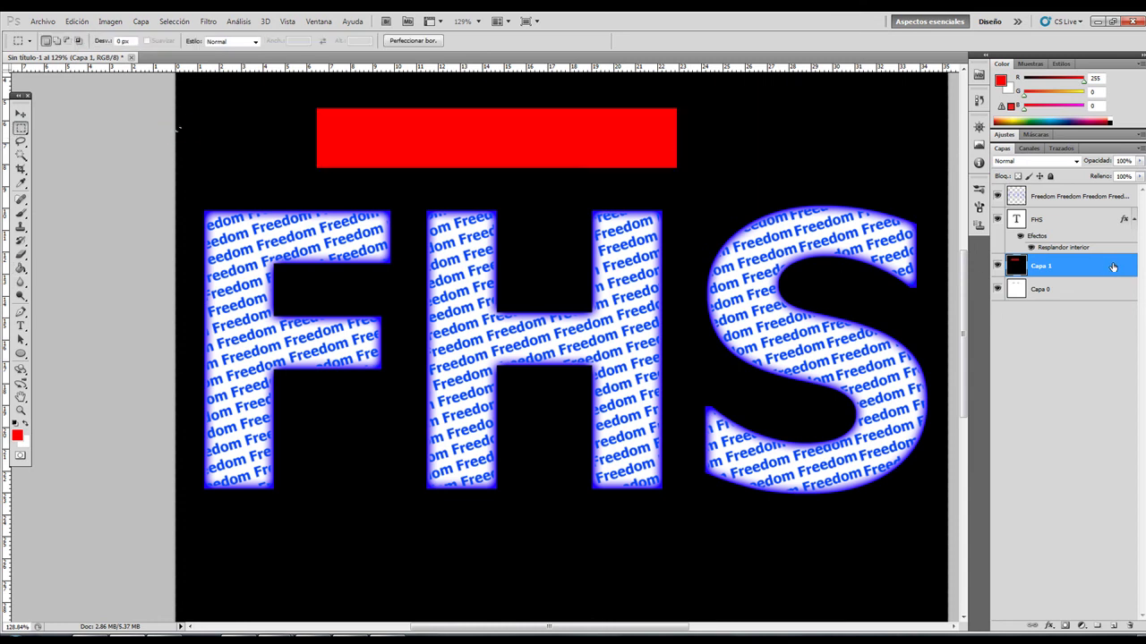
- Undo the red fill, the rectangle clearing and the background layer conversion, and remove the selection
key(Delete)
key(alt+bracketleft)
key(ctrl+BackSpace)
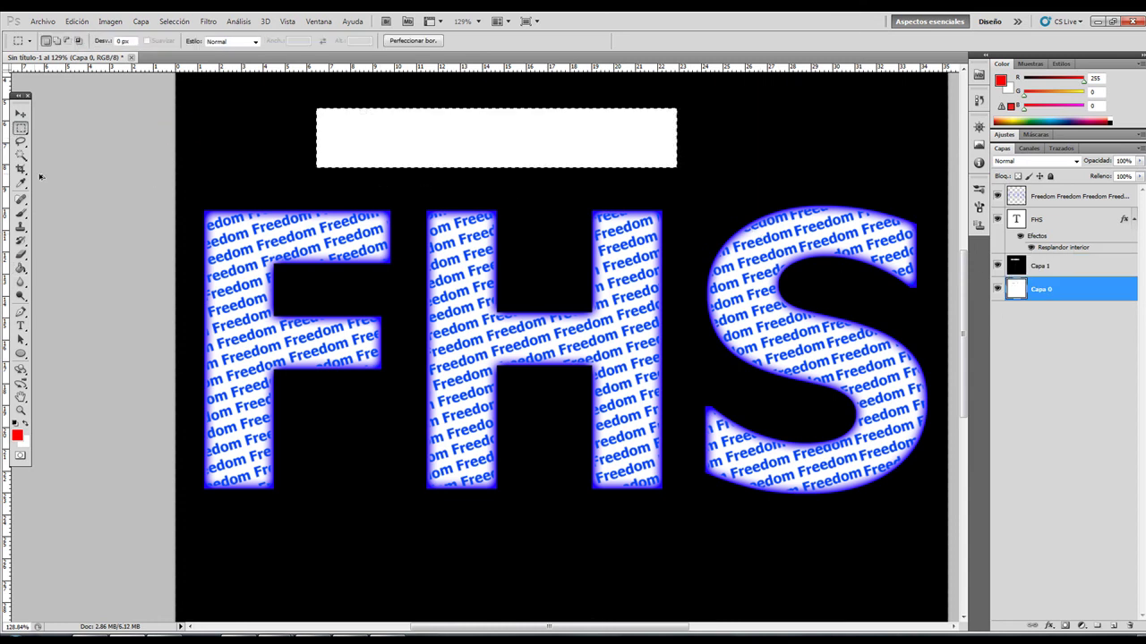
key(ctrl+d)
key(ctrl+alt+z)
key(ctrl+alt+z)
key(ctrl+alt+z)
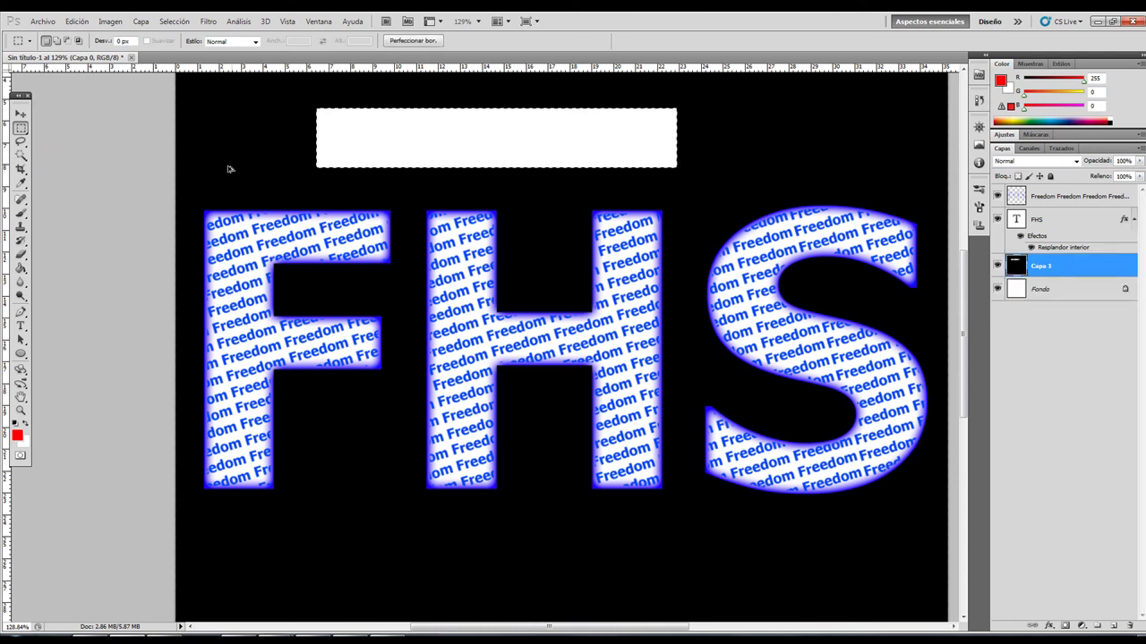
click(103, 177)
- Merge the Freedom text layer and the FHS text layer into a single layer
ctrl+click(1047, 218)
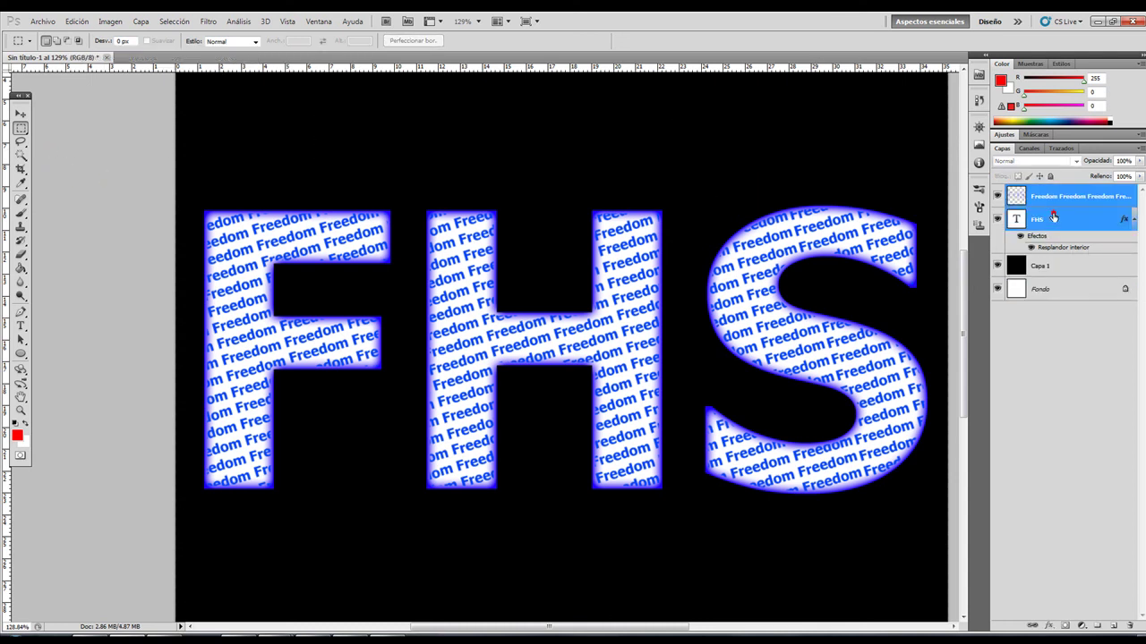
right_click(1047, 216)
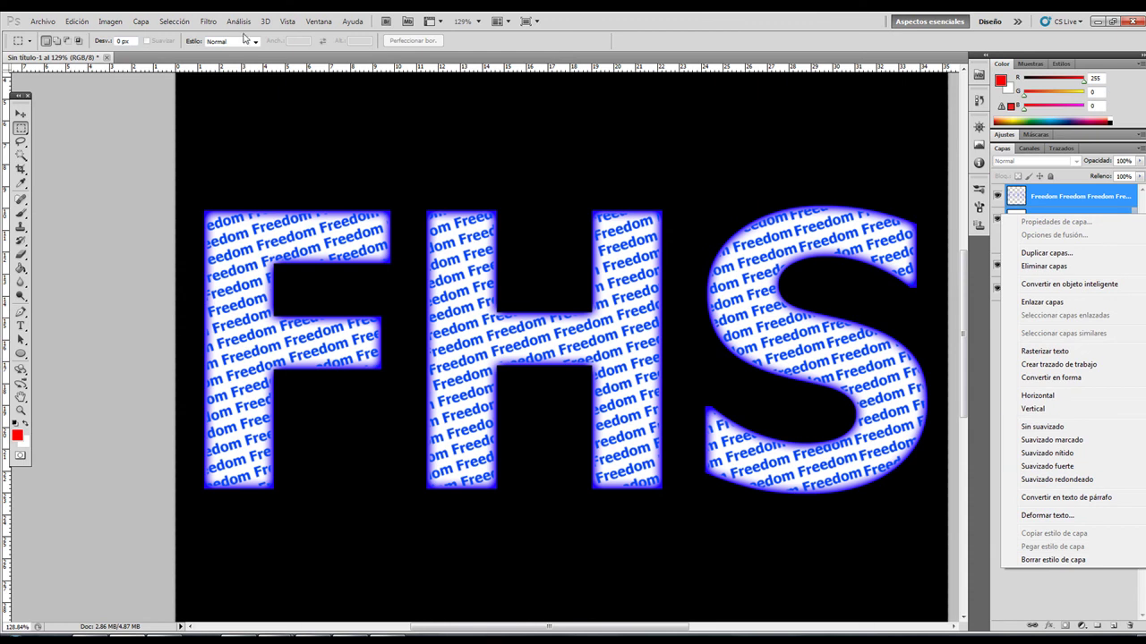
click(109, 22)
click(141, 22)
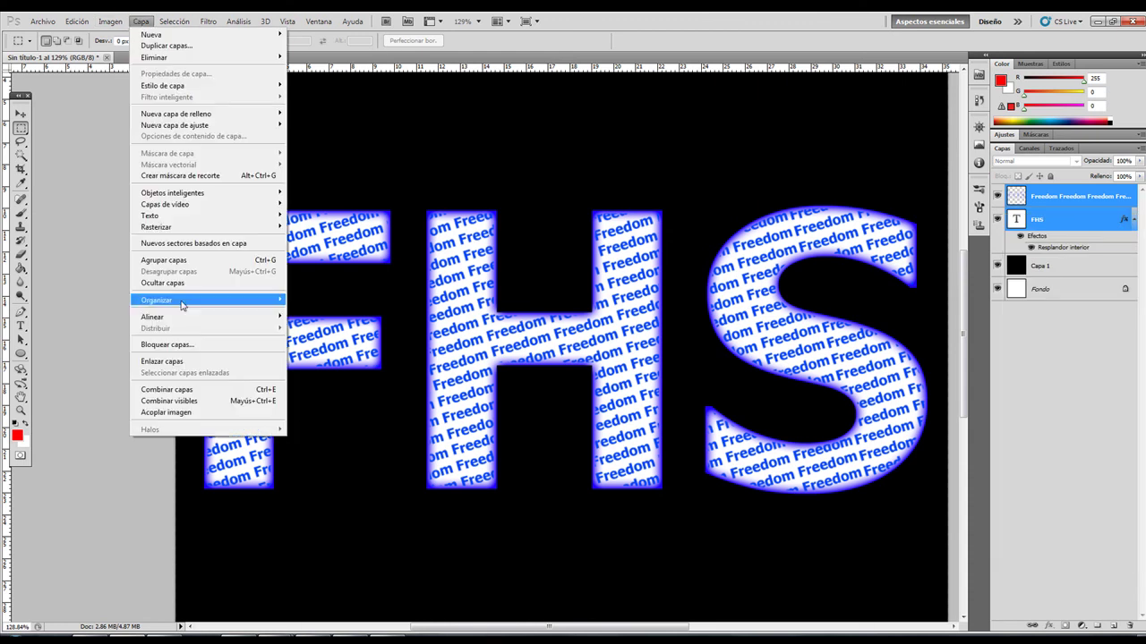
click(184, 392)
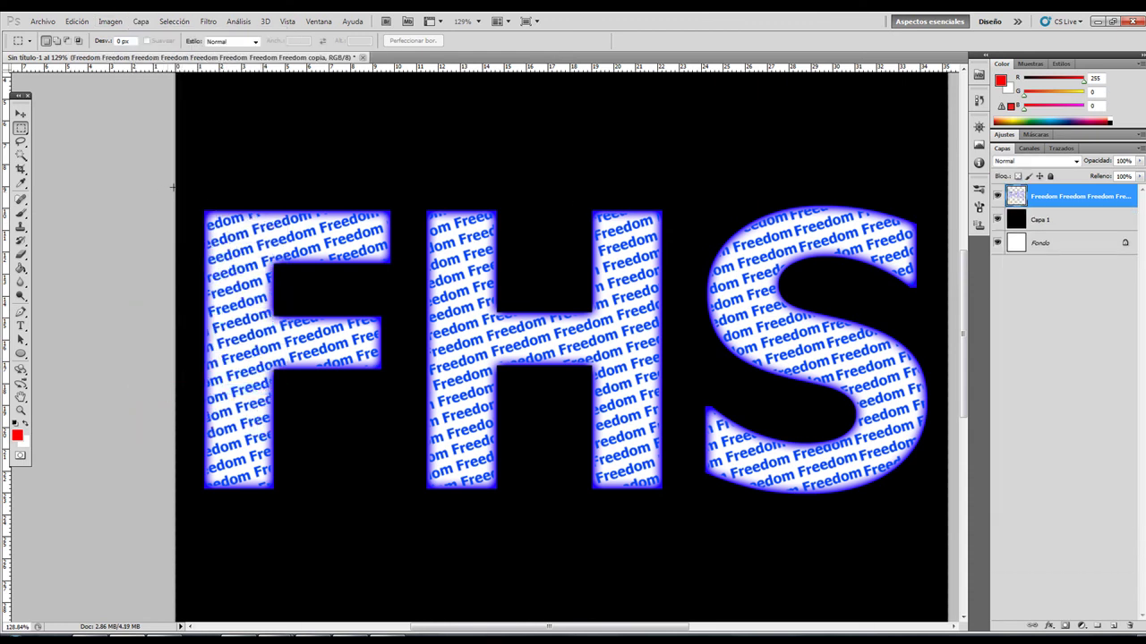
- Select a rectangular area across the top of the letter F and delete it from the merged lettering layer
drag(313, 246, 400, 238)
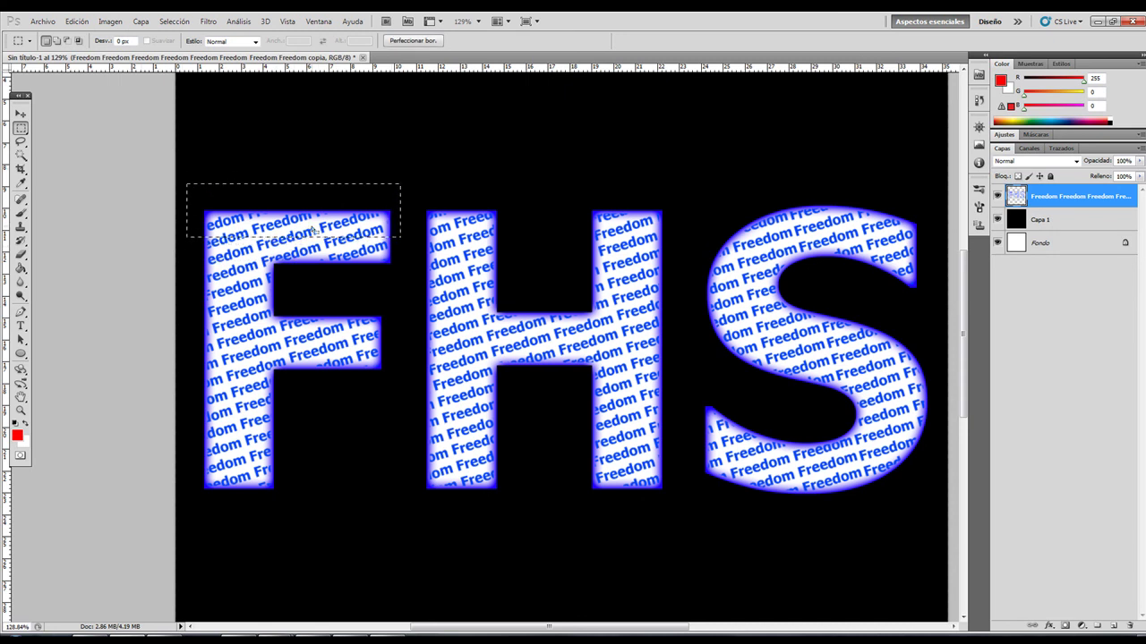
click(1060, 234)
click(1059, 217)
click(1060, 196)
key(Delete)
click(555, 160)
- Undo the deletion on the merged lettering layer and remove the rectangular selection
key(ctrl+z)
key(ctrl+alt+z)
click(454, 165)
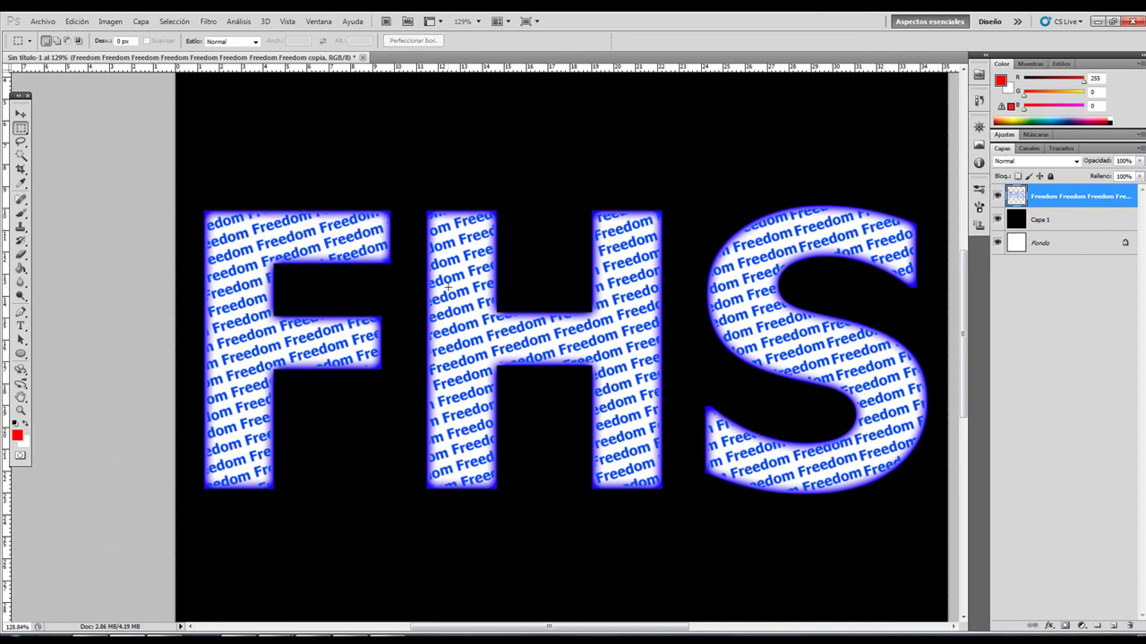
- Load the merged lettering layer's contents as a selection and make layer Capa 1 active
ctrl+click(1017, 198)
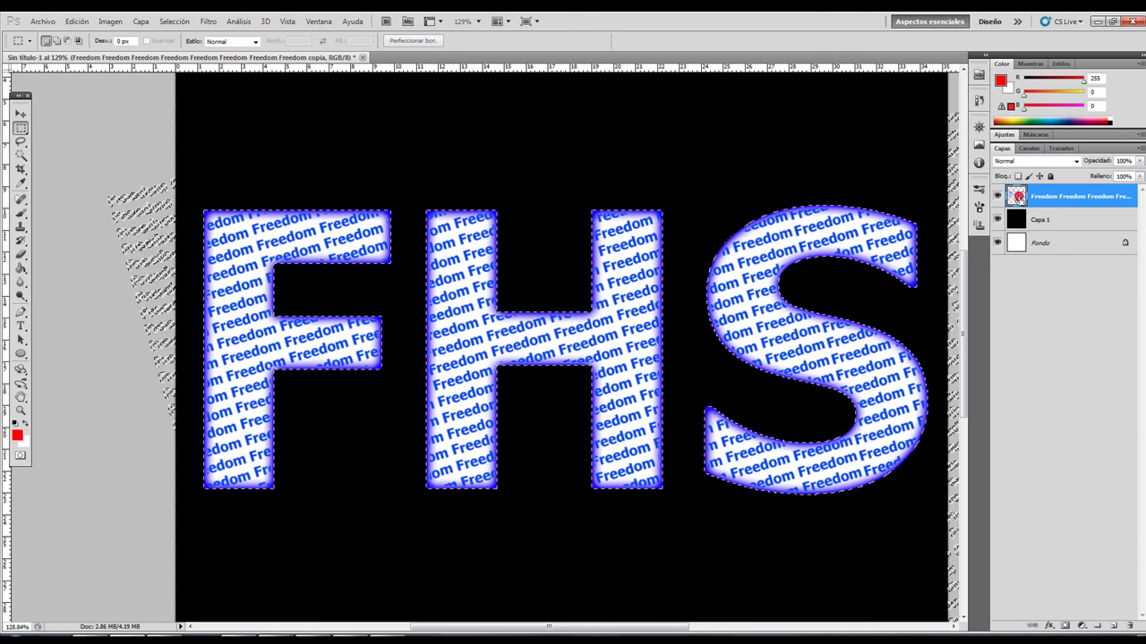
click(1066, 219)
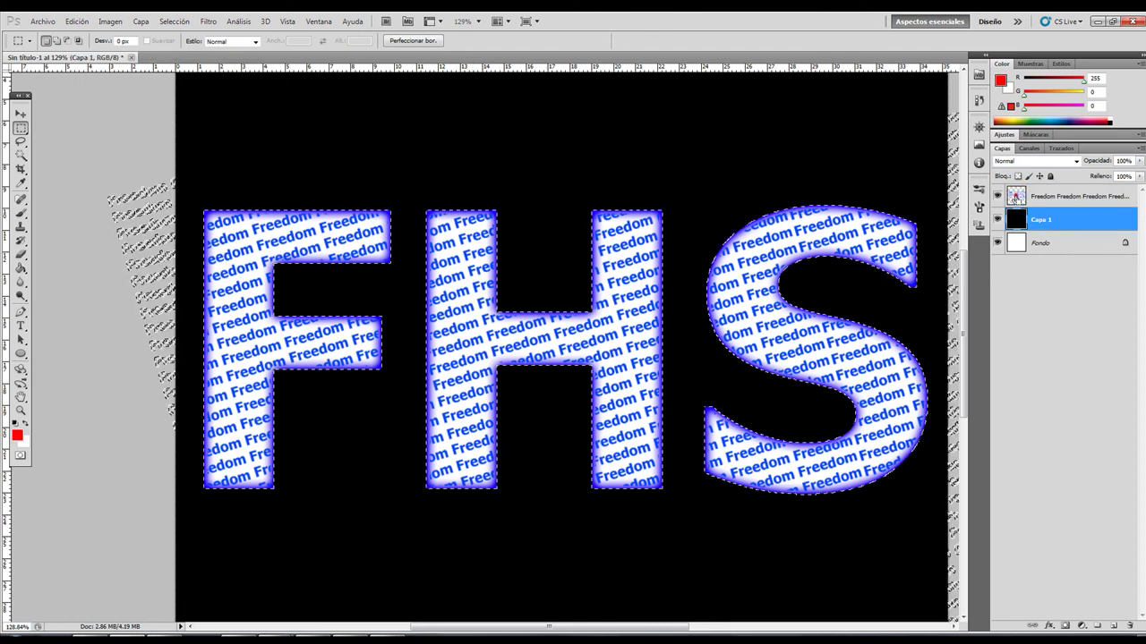
ctrl+click(1018, 204)
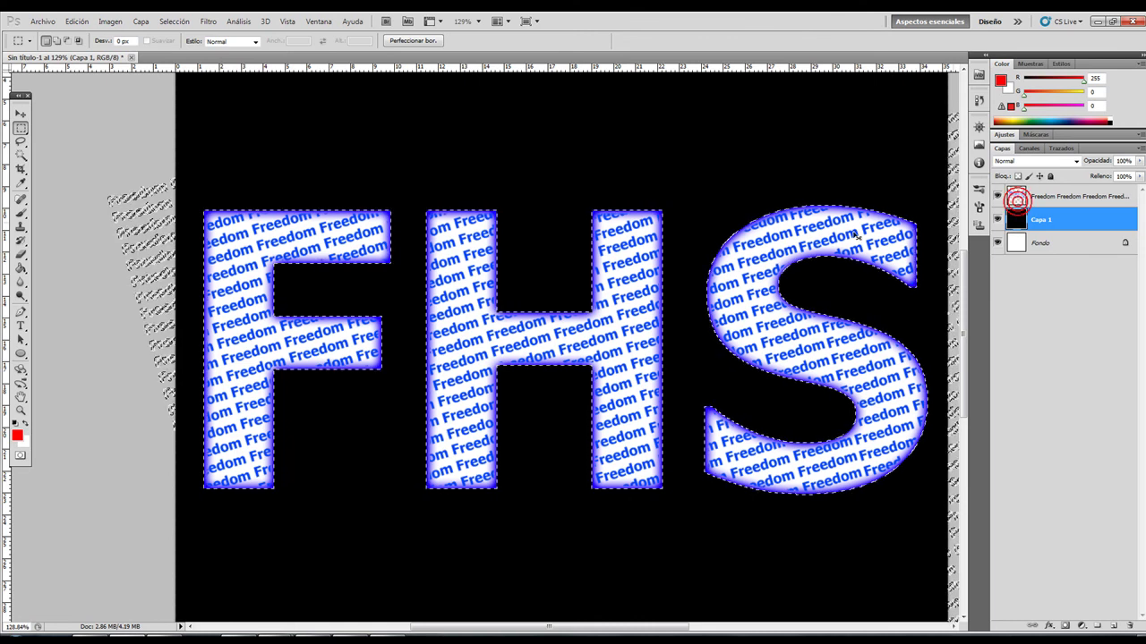
key(ctrl+minus)
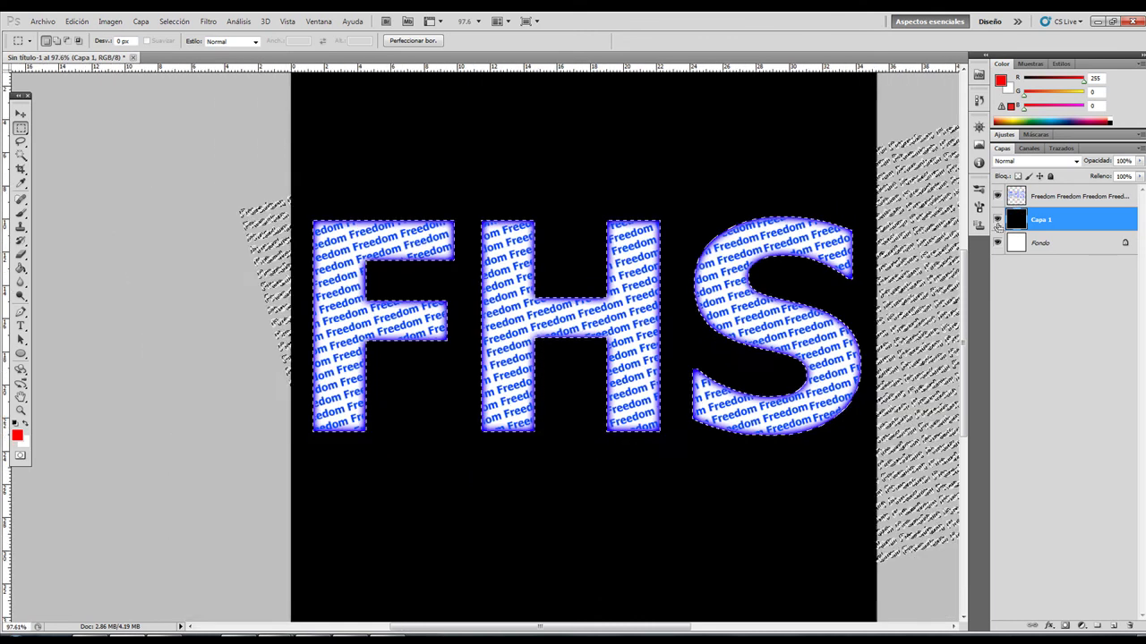
key(ctrl+minus)
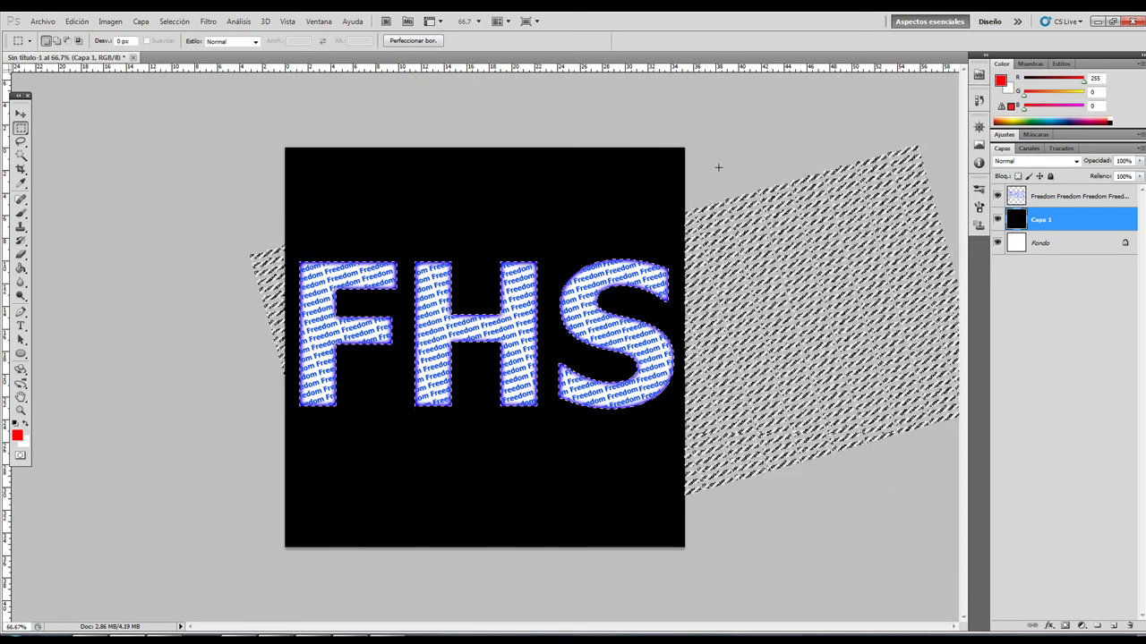
- Remove the lettering selection and deselect all layers with the Move tool
click(21, 115)
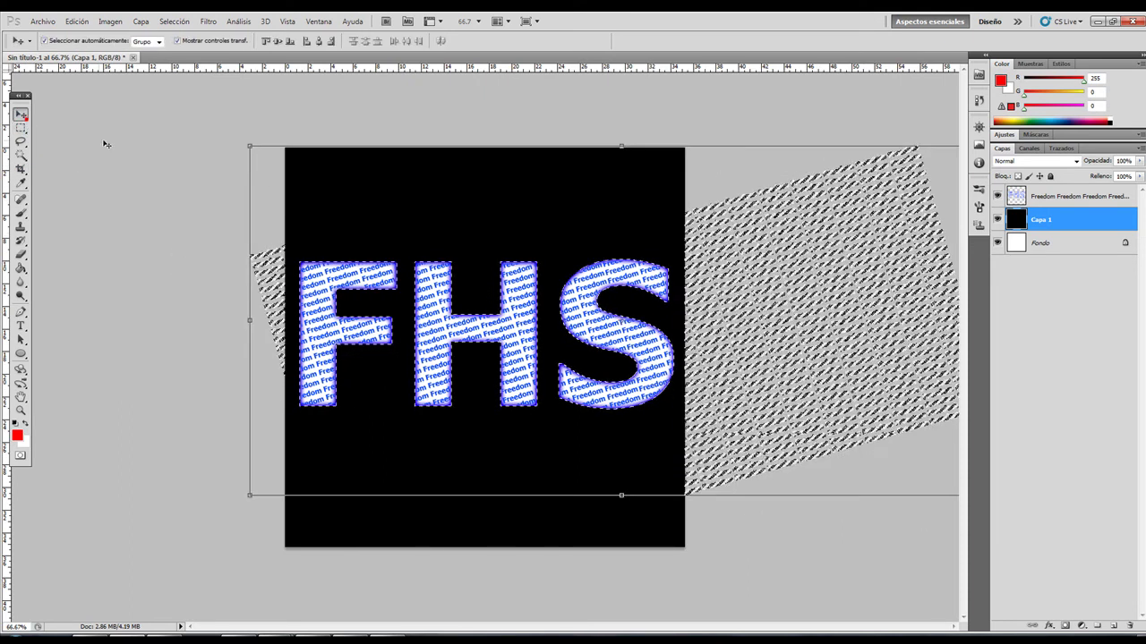
click(20, 128)
click(138, 132)
click(19, 115)
click(152, 118)
drag(181, 97, 776, 596)
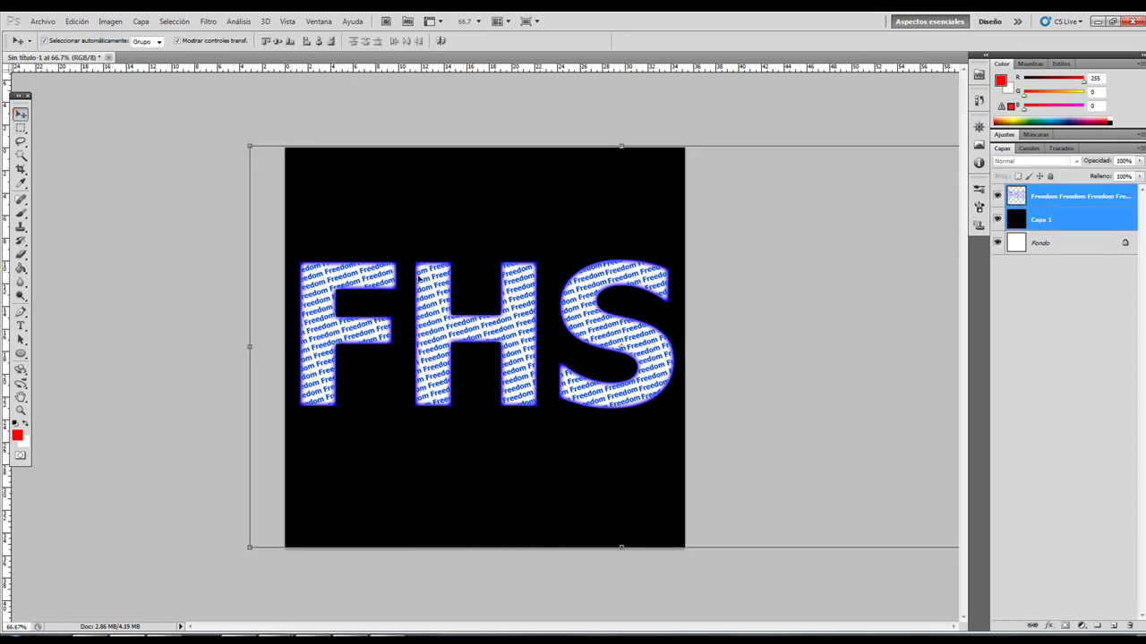
click(439, 94)
scroll(519, 262, up, 3)
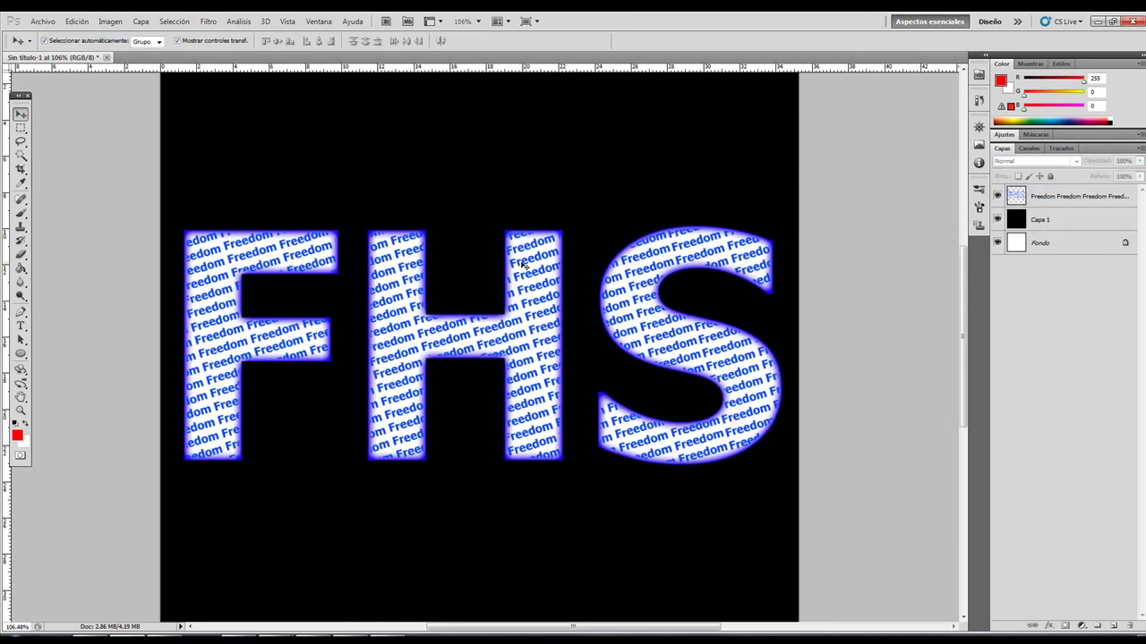